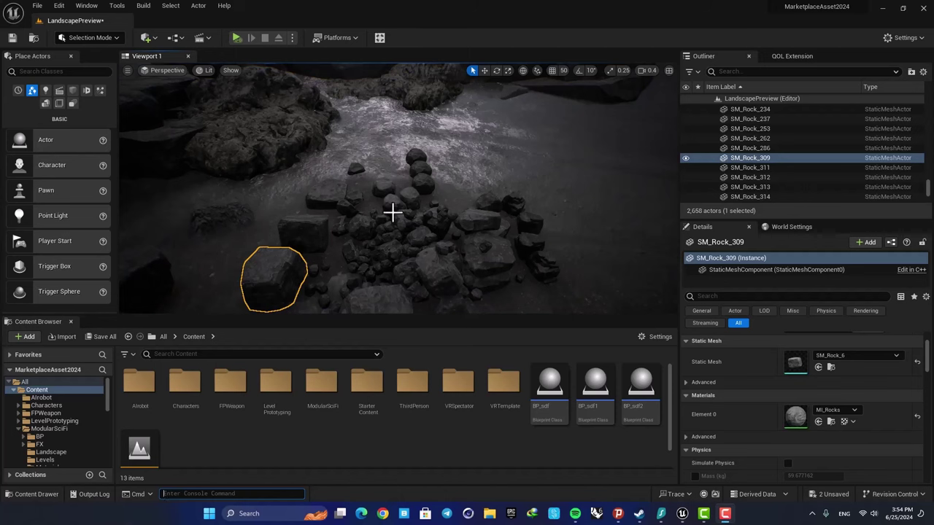
Step: Inspect the existing rock pile from several angles, selecting individual rocks in it
right_drag(392, 212, 399, 245)
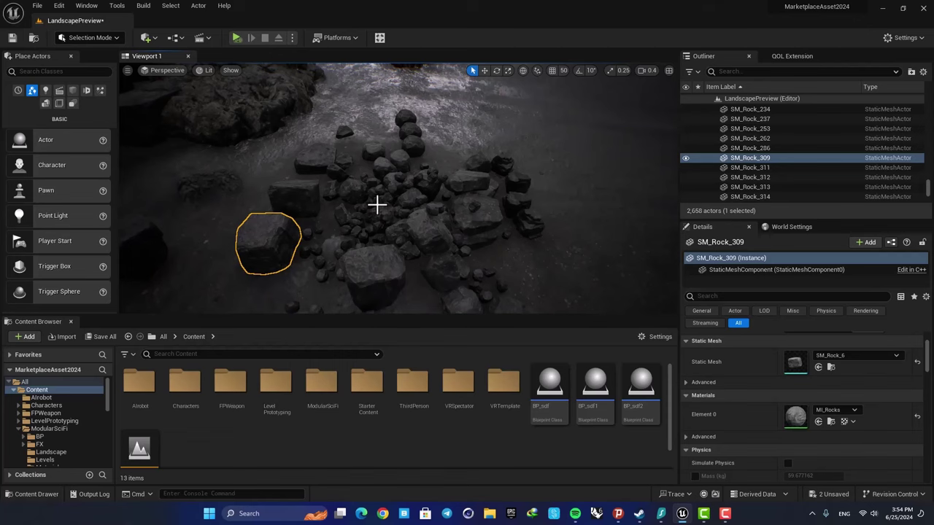
right_drag(383, 198, 379, 246)
click(389, 245)
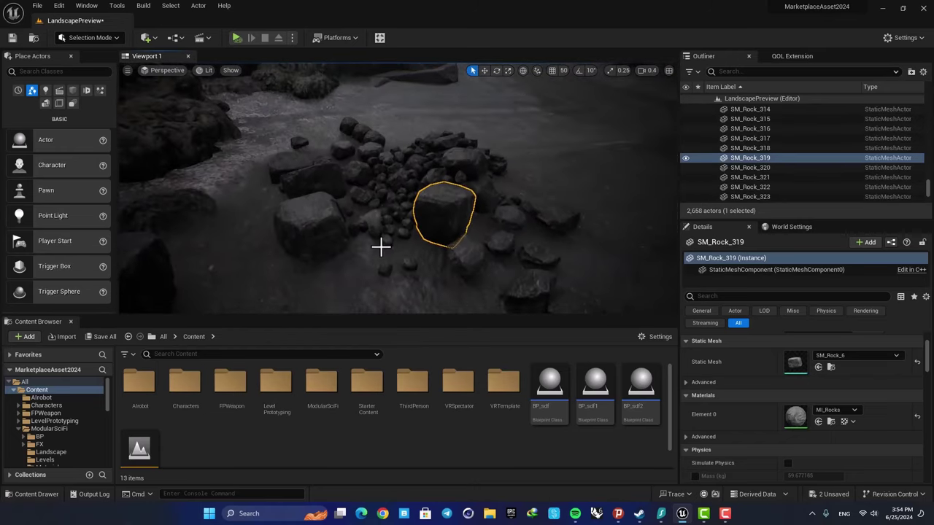
right_drag(385, 187, 405, 181)
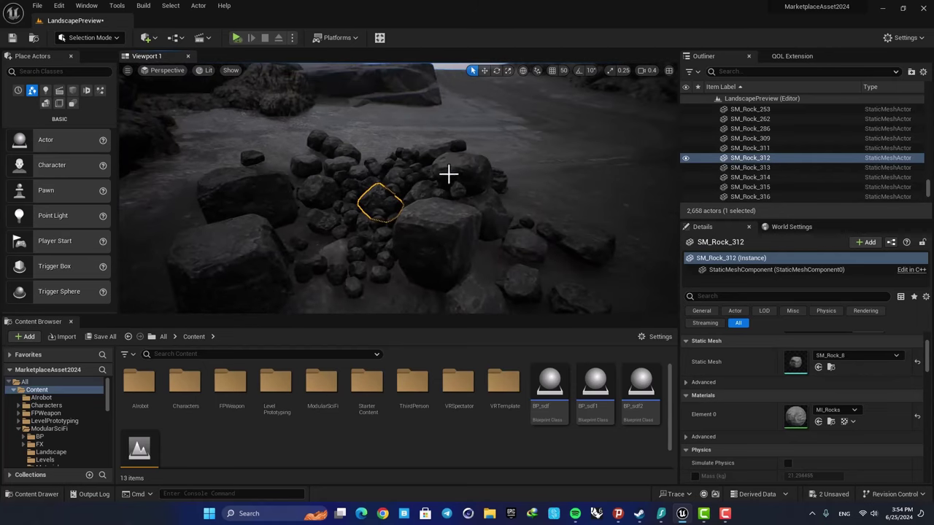
click(460, 189)
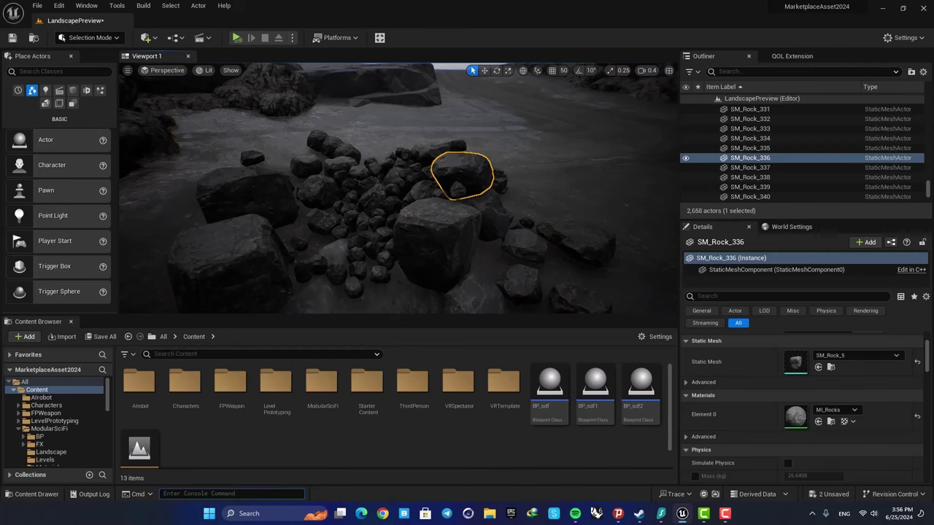
mouse_move(401, 213)
right_down()
mouse_move(401, 234)
mouse_move(402, 213)
mouse_move(386, 226)
mouse_move(386, 204)
right_up()
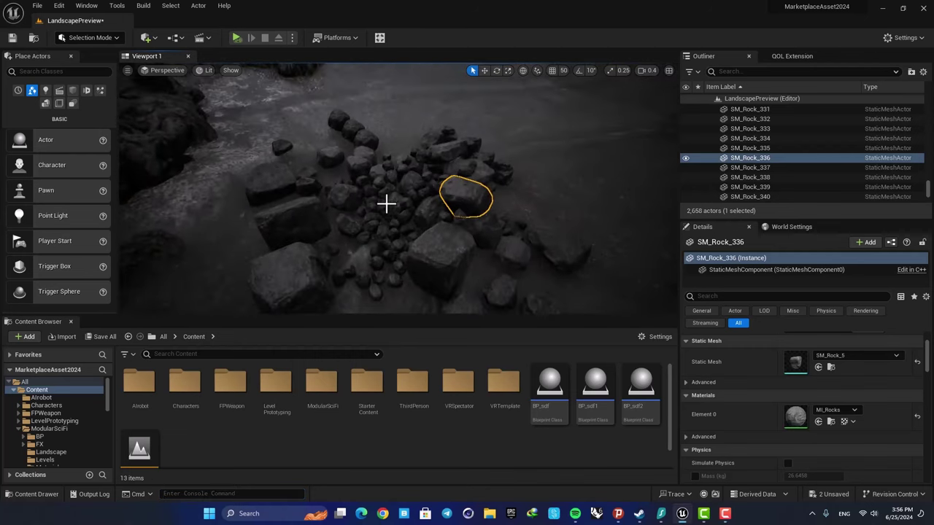
Step: Locate the selected rock's mesh in the Rocks folder and open SM_Rock_9 in the static mesh editor as a docked tab
key(ctrl+b)
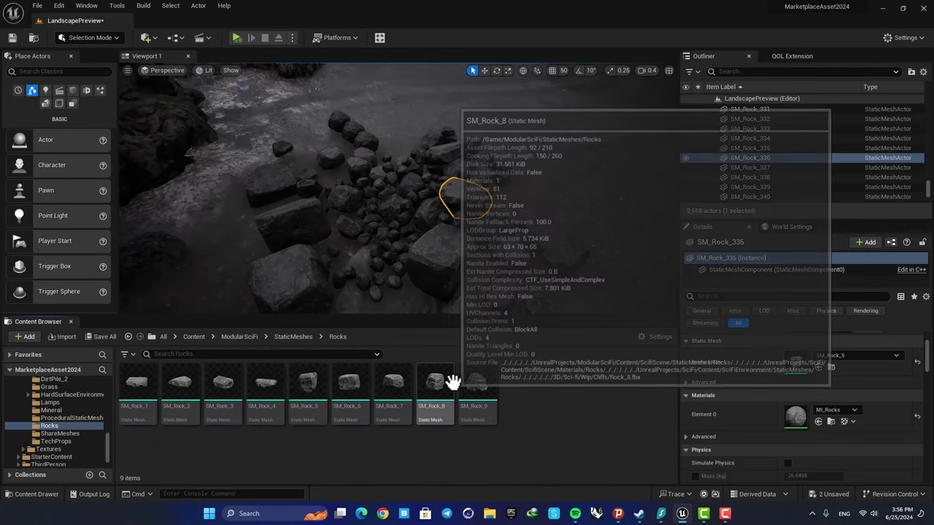
right_drag(371, 204, 371, 204)
right_drag(416, 151, 426, 221)
right_drag(322, 217, 329, 183)
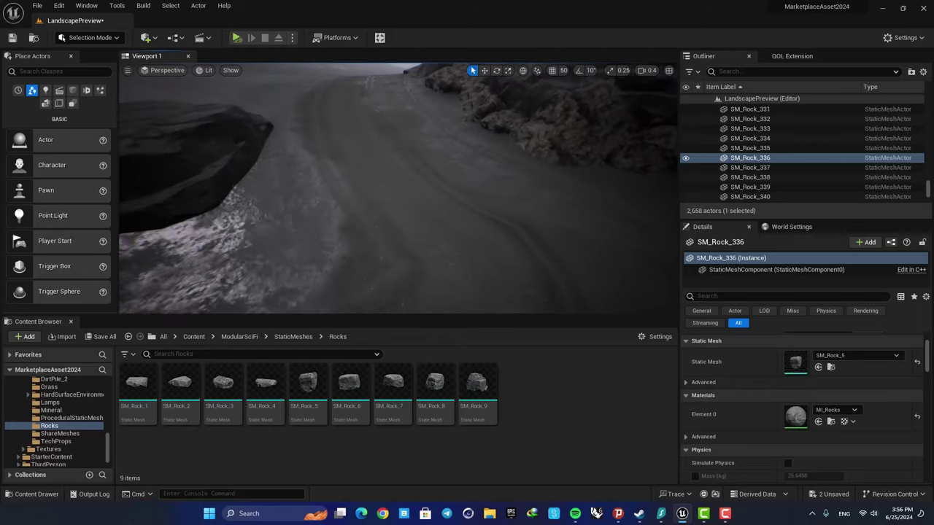
click(468, 389)
double_click(456, 399)
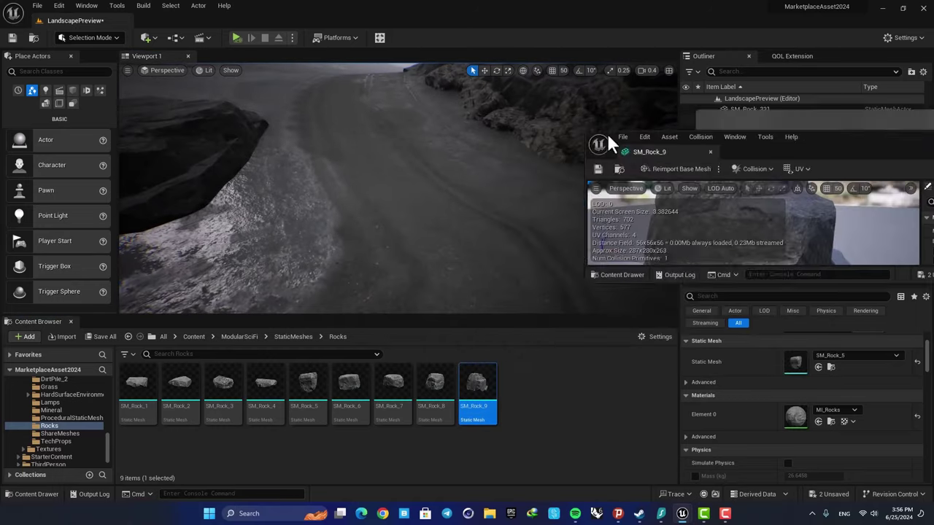
drag(606, 132, 515, 79)
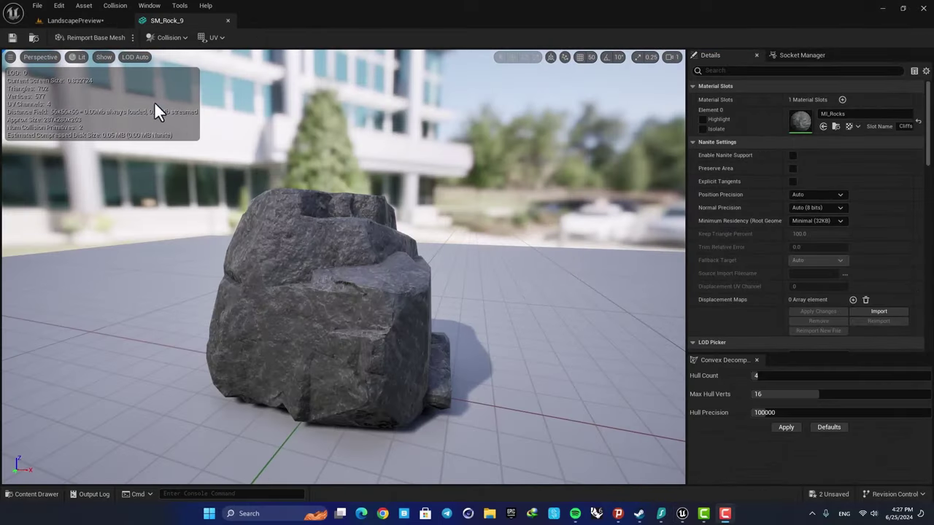
Step: Display the simple collision of SM_Rock_9 and inspect how it fits the rock
click(103, 57)
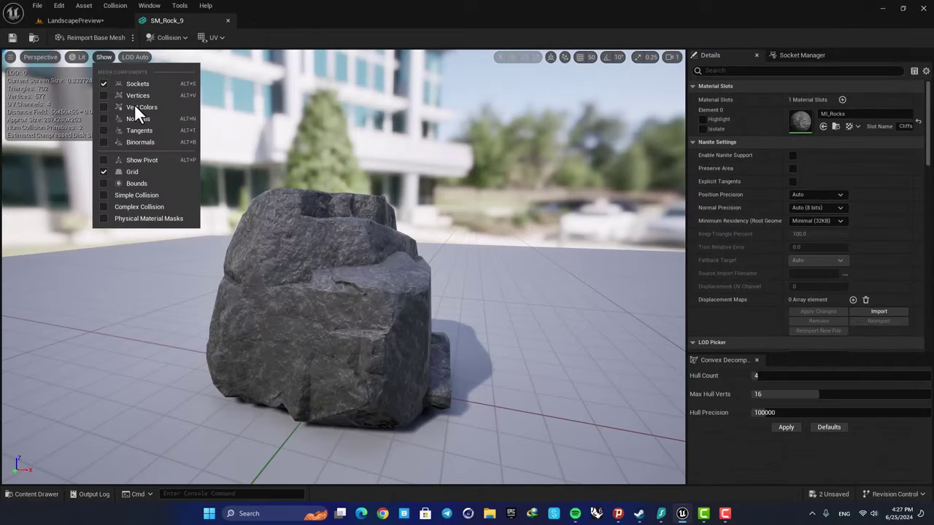
click(111, 194)
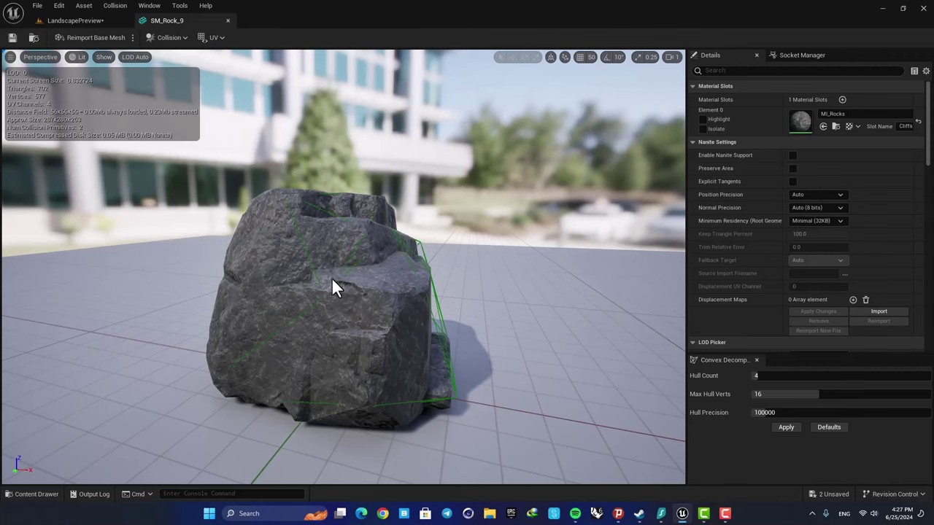
right_drag(332, 277, 285, 273)
right_drag(388, 282, 445, 285)
key(w)
key(s)
Step: Delete both existing simple collision hulls from SM_Rock_9
click(389, 286)
drag(335, 261, 412, 232)
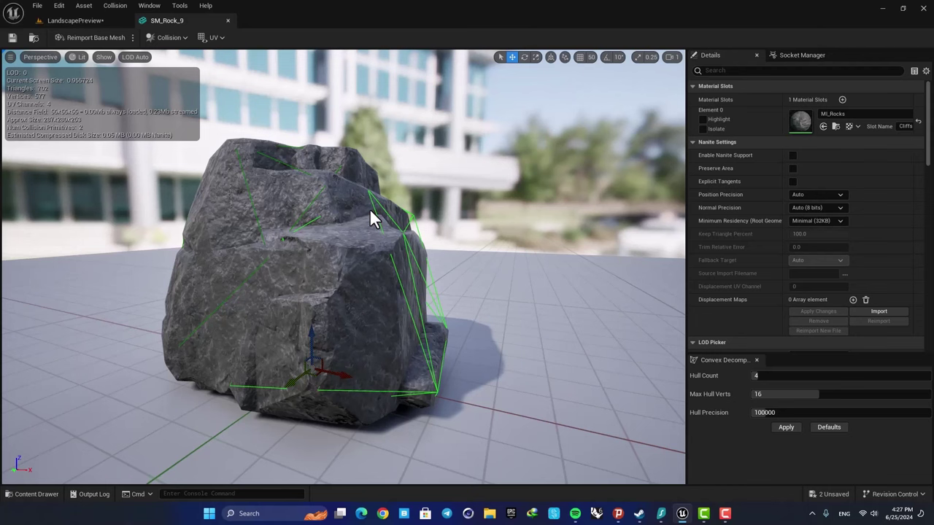
key(Delete)
click(299, 166)
key(Delete)
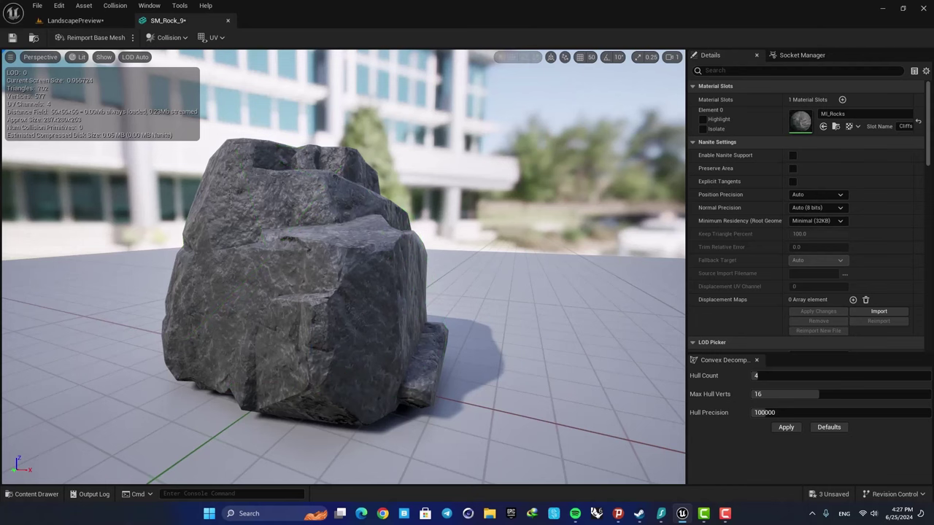
drag(299, 167, 307, 182)
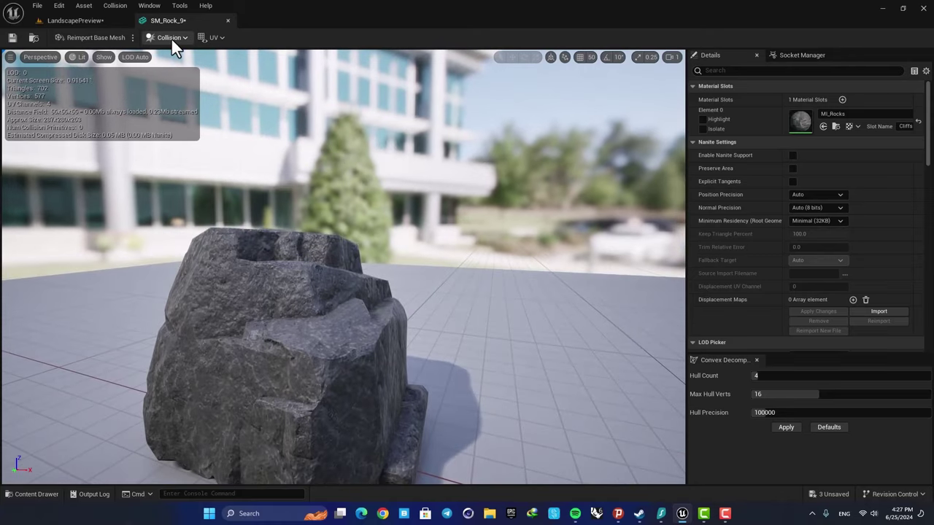
Step: Generate auto convex collision for SM_Rock_9 with Hull Count 64 and Max Hull Verts 32
click(171, 37)
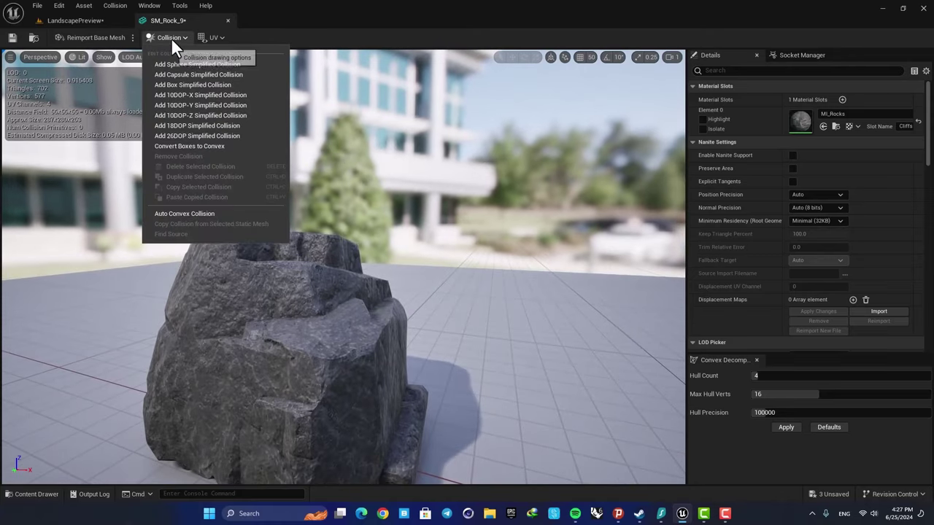
click(168, 213)
right_drag(291, 259, 328, 284)
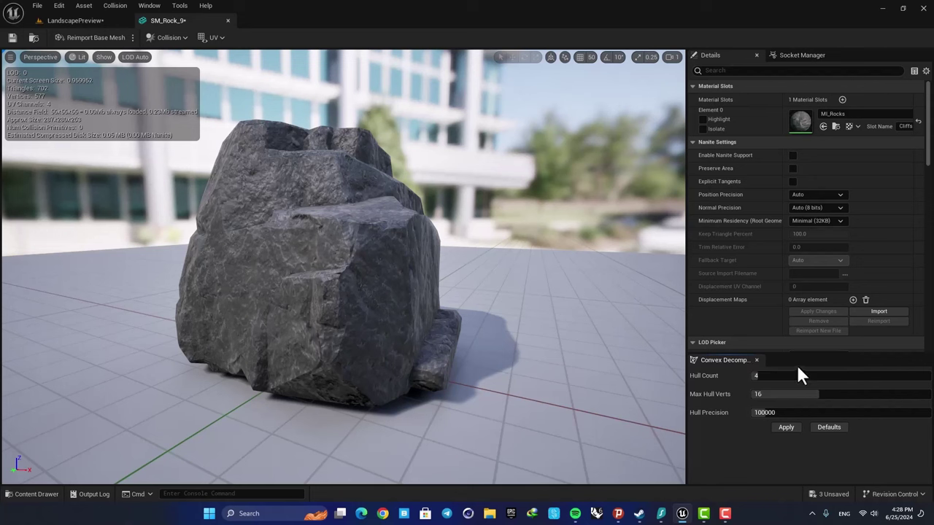
drag(766, 378, 909, 376)
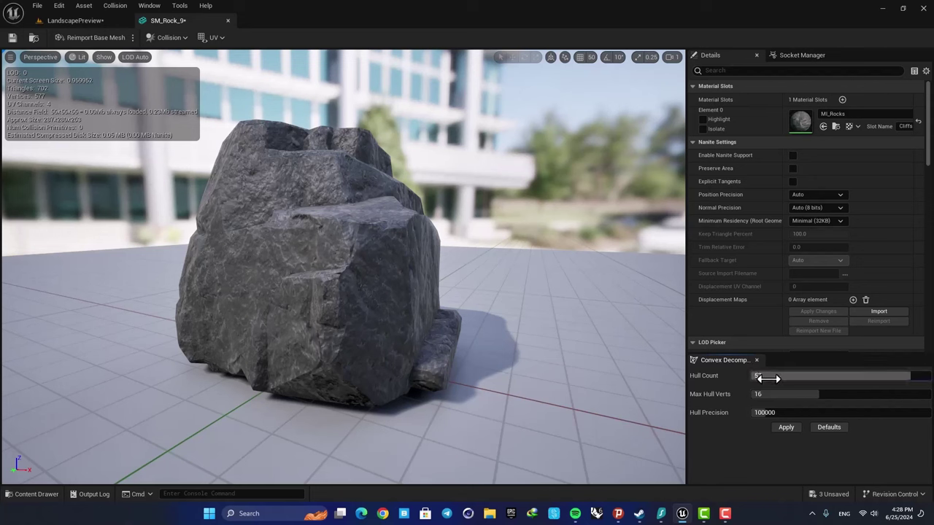
drag(797, 394, 932, 376)
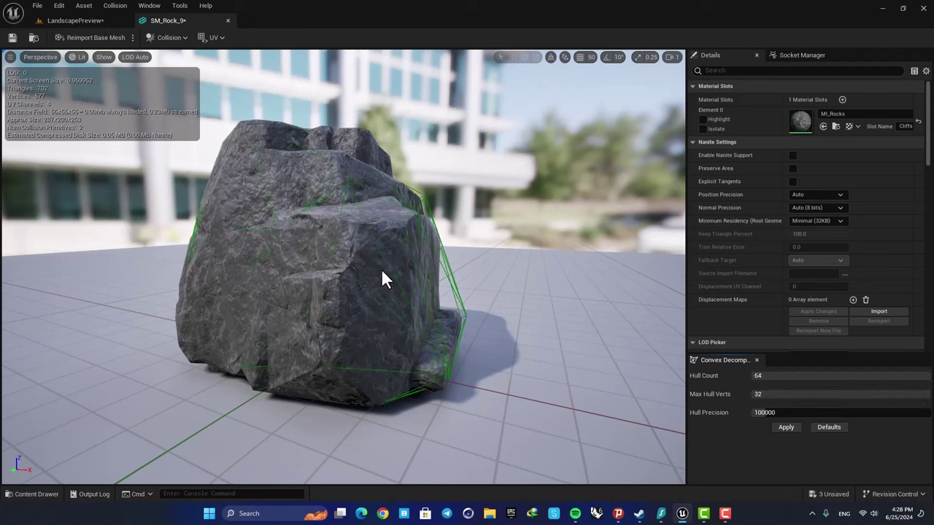
drag(382, 267, 532, 261)
drag(277, 272, 248, 272)
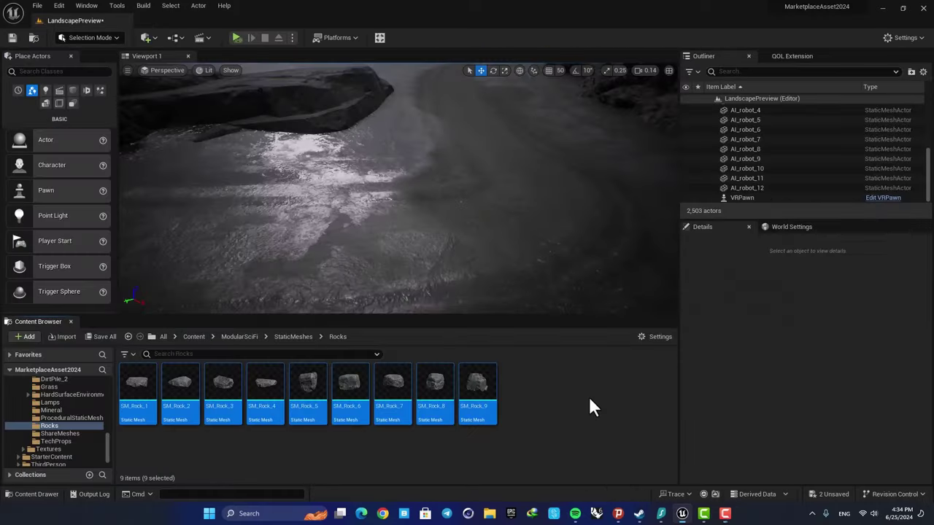
Step: Place all nine rock meshes, SM_Rock_1 to SM_Rock_9, together on the empty road in the level
click(589, 396)
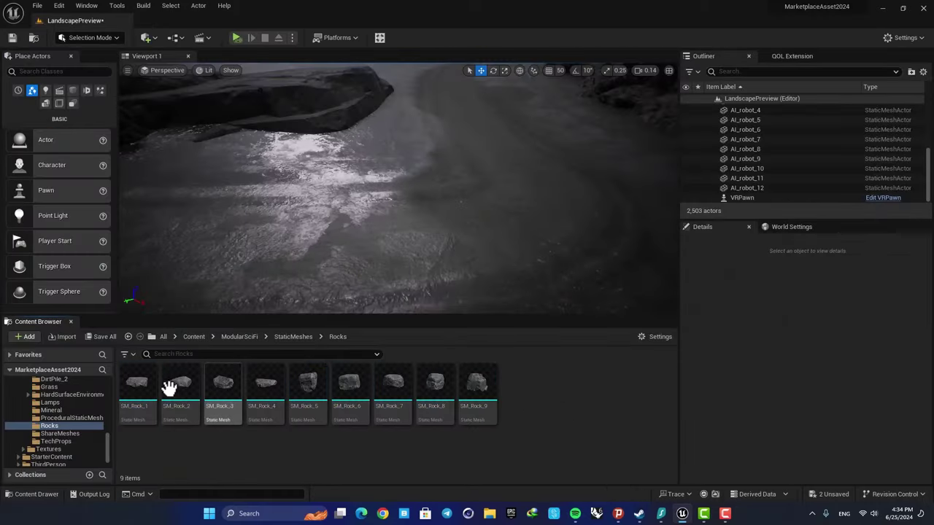
click(143, 391)
shift+click(480, 384)
drag(475, 387, 406, 231)
drag(425, 183, 420, 163)
click(405, 195)
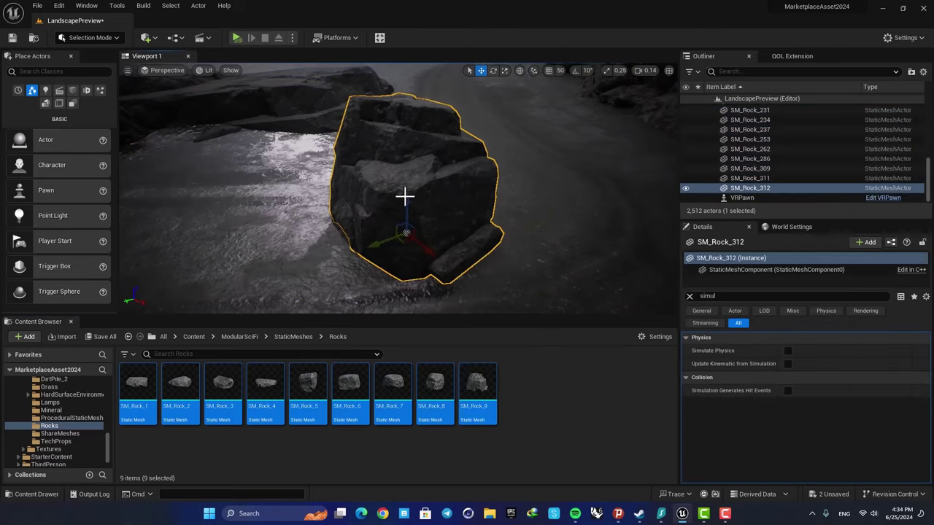
Step: Move the three largest overlapping rocks apart, one behind, one beside and one in front of the cluster
mouse_move(380, 249)
right_down()
mouse_move(452, 244)
mouse_move(380, 249)
right_up()
drag(357, 248, 443, 188)
click(388, 226)
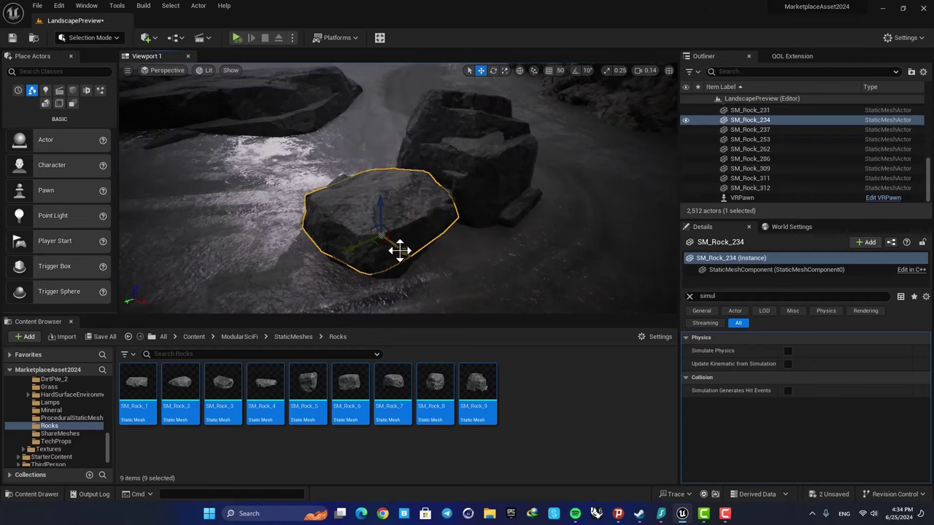
drag(400, 250, 340, 208)
click(367, 224)
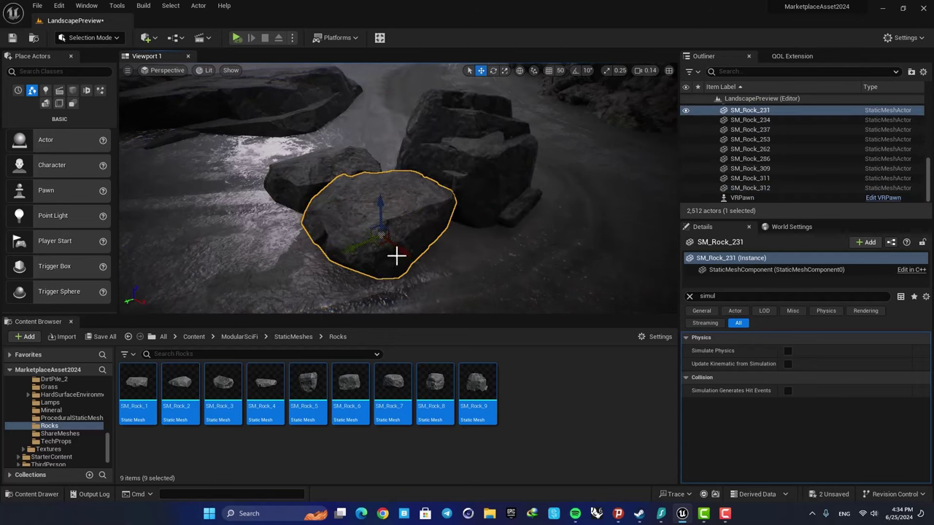
drag(396, 255, 488, 294)
right_drag(488, 293, 569, 295)
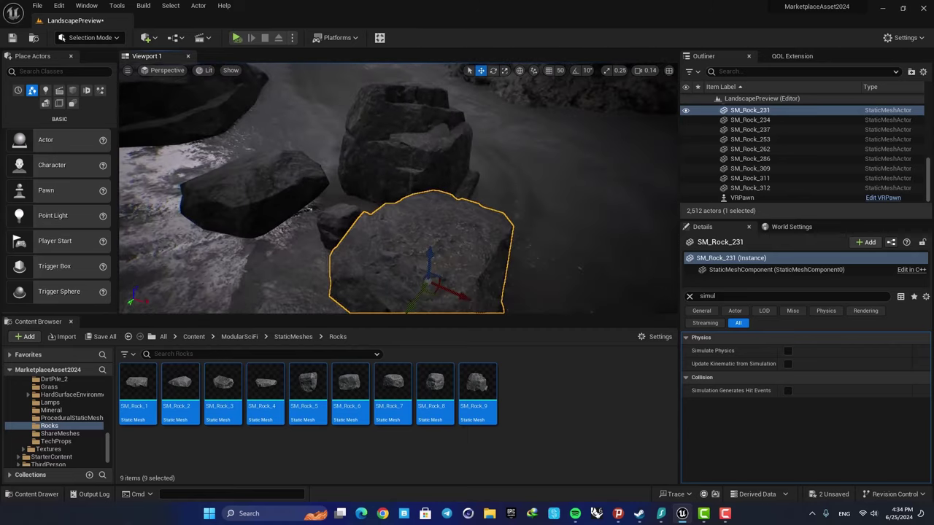
Step: Spread the remaining smaller rocks apart in the gaps around the large ones
right_drag(455, 216, 415, 214)
click(418, 188)
click(364, 280)
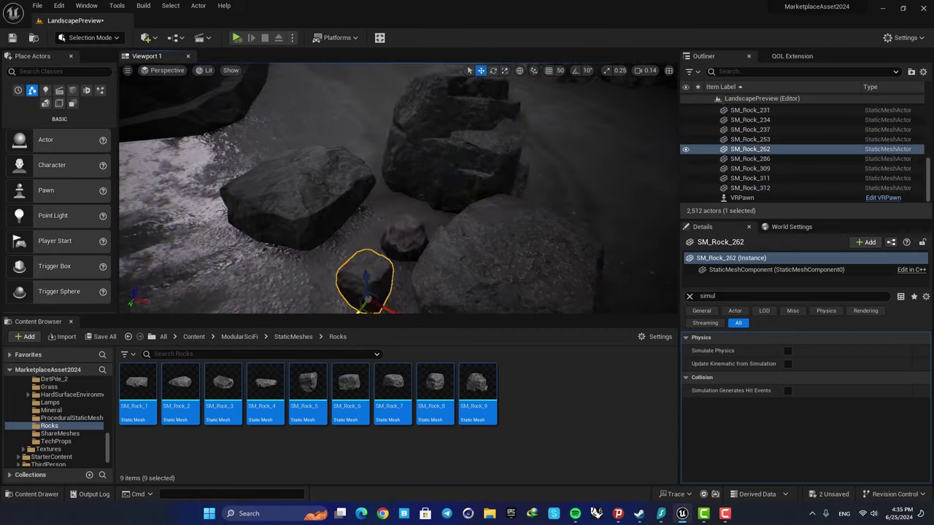
right_drag(365, 280, 365, 306)
click(345, 158)
drag(324, 191, 268, 255)
click(346, 164)
click(398, 153)
click(381, 177)
click(455, 167)
key(w)
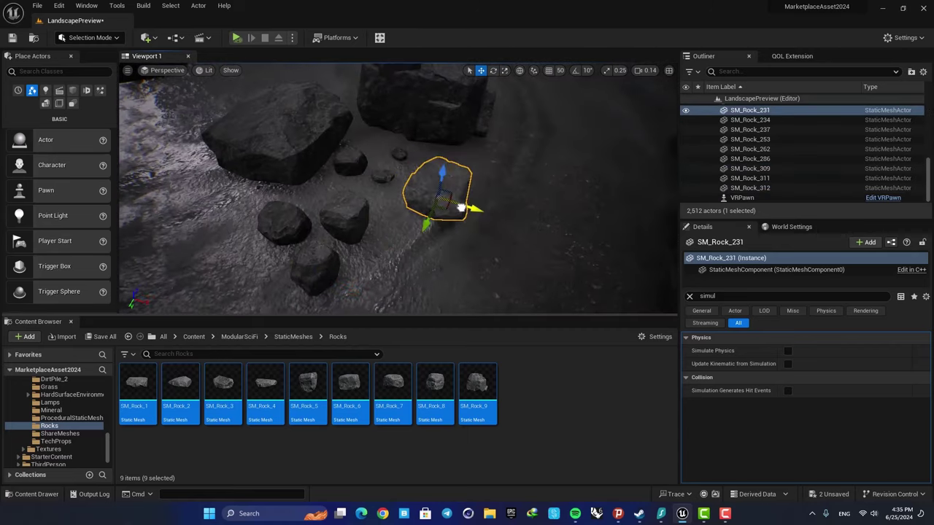
Step: Scale down the oversized rocks SM_Rock_312 and SM_Rock_234, and move SM_Rock_312 closer to the group
click(421, 134)
key(r)
drag(416, 182, 387, 191)
click(271, 195)
drag(270, 207, 252, 218)
click(492, 143)
key(w)
drag(507, 152, 415, 177)
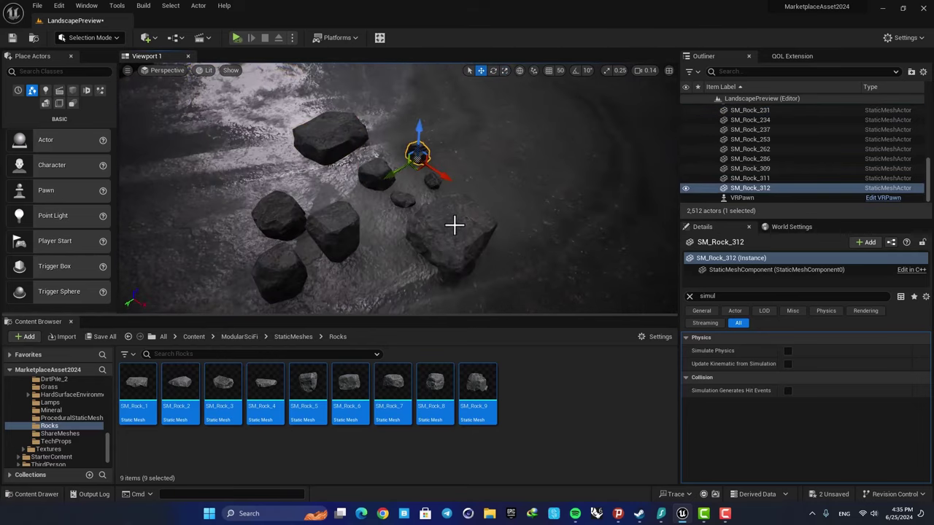
Step: Select all nine placed rocks and put them in a new Outliner folder
click(453, 225)
ctrl+click(431, 184)
ctrl+click(422, 154)
ctrl+click(377, 170)
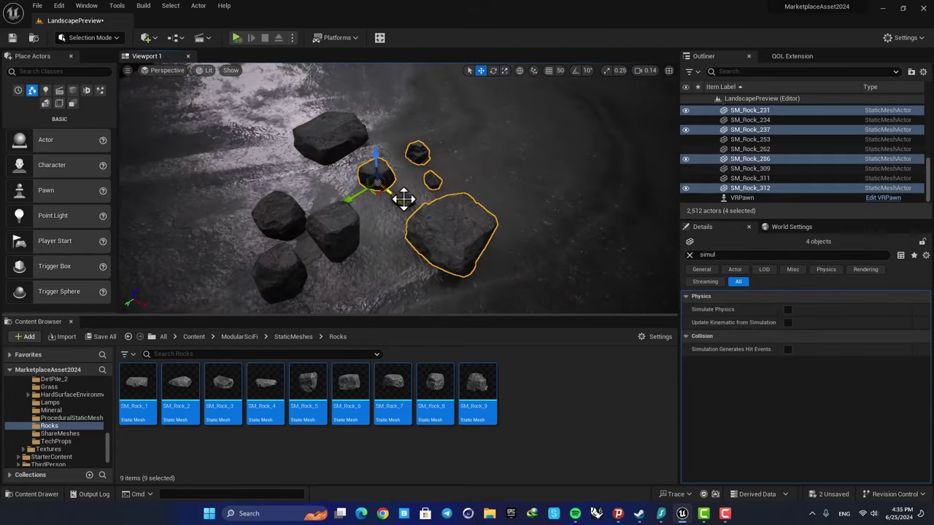
ctrl+click(402, 198)
ctrl+click(326, 137)
ctrl+click(281, 217)
ctrl+click(321, 229)
ctrl+click(297, 254)
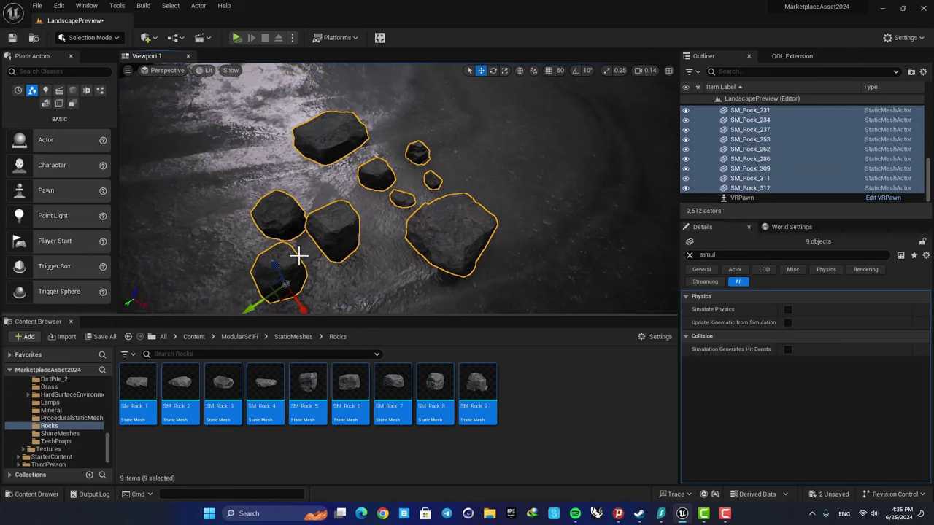
click(909, 75)
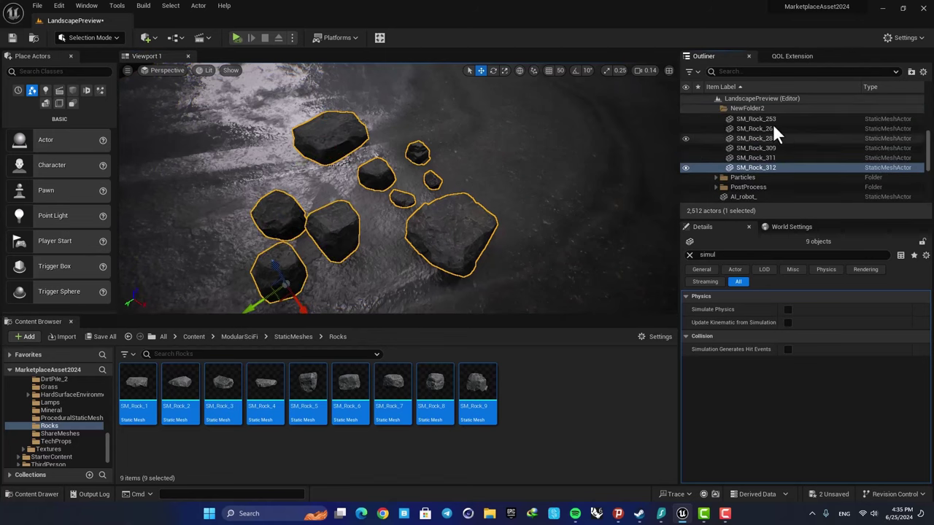
Step: Collapse the Decals folder and select all nine rocks inside NewFolder2
scroll(744, 108, up, 5)
click(743, 108)
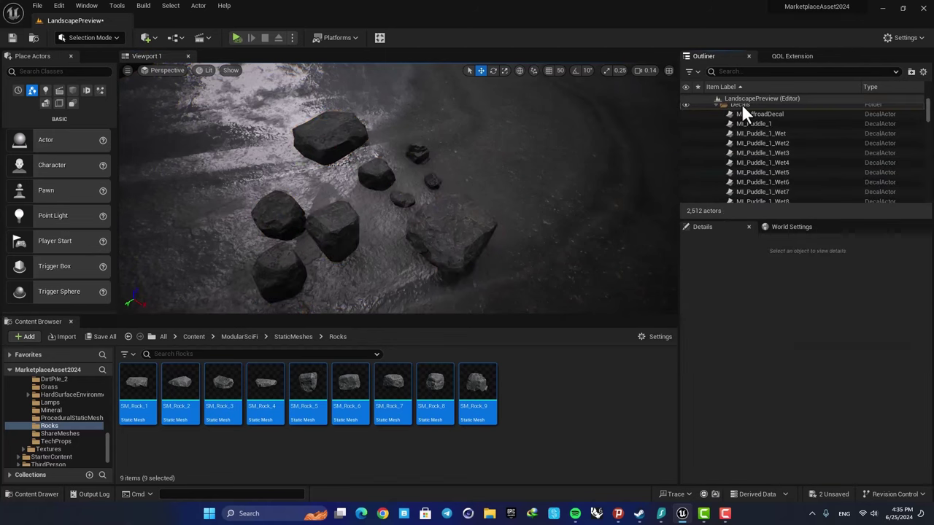
click(714, 105)
click(737, 155)
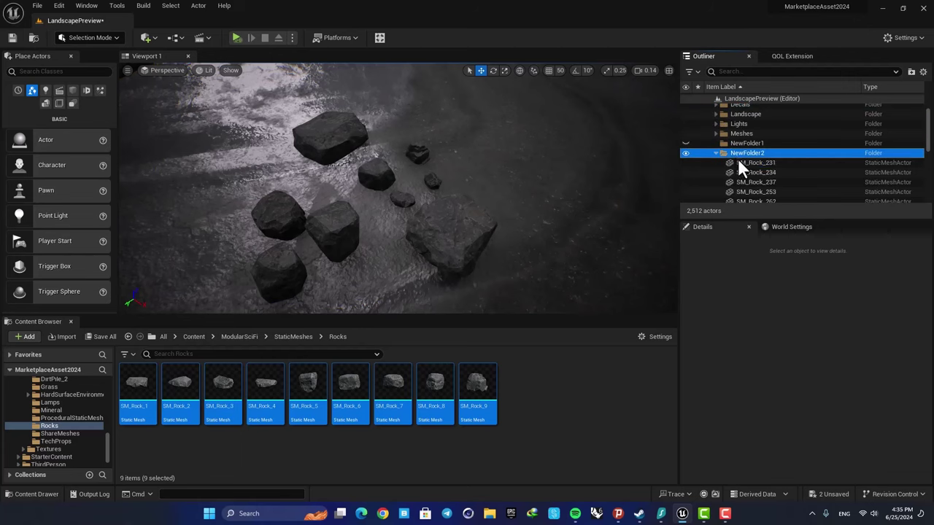
click(747, 163)
scroll(751, 161, down, 3)
shift+click(751, 187)
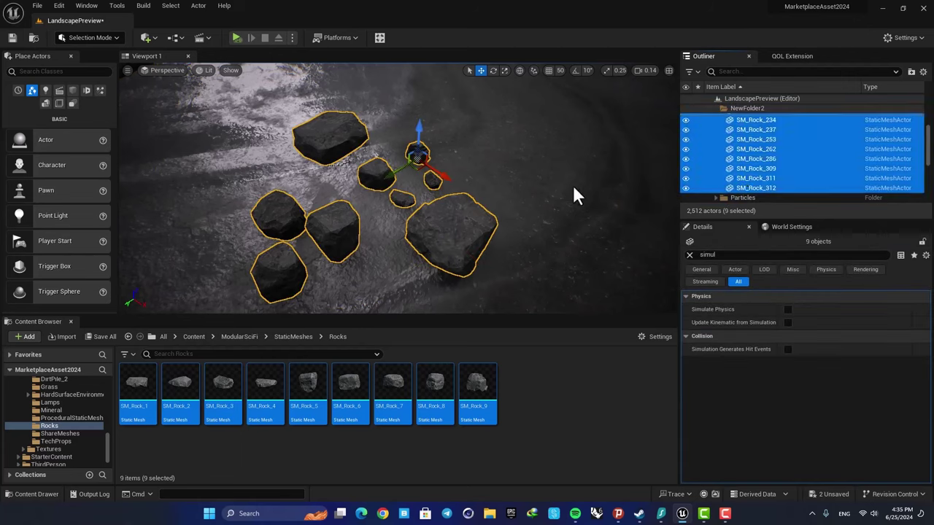
Step: Duplicate the nine selected rocks above the originals as a second layer and rotate the copies
key(f)
drag(410, 166, 406, 109)
right_drag(392, 126, 388, 131)
mouse_move(404, 151)
alt+mouse_down()
mouse_move(403, 130)
mouse_move(402, 165)
alt+mouse_up()
key(r)
key(e)
right_drag(402, 165, 401, 165)
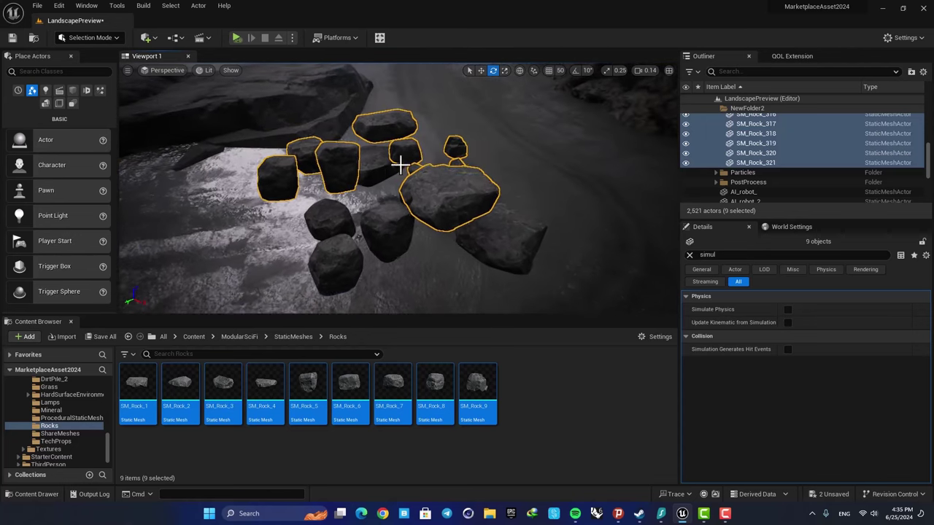
alt+drag(400, 165, 403, 167)
key(w)
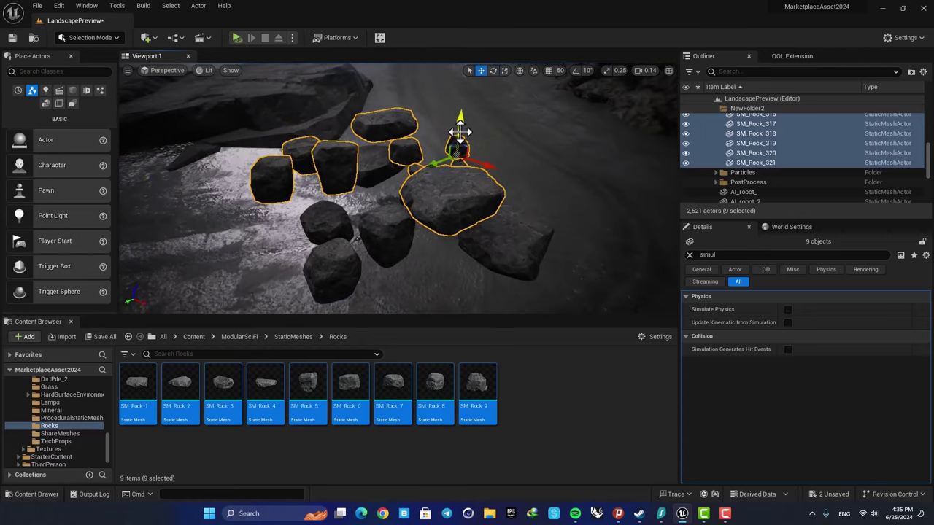
Step: Duplicate the raised rocks once more as a third layer higher up and rotate that layer
alt+drag(459, 130, 460, 73)
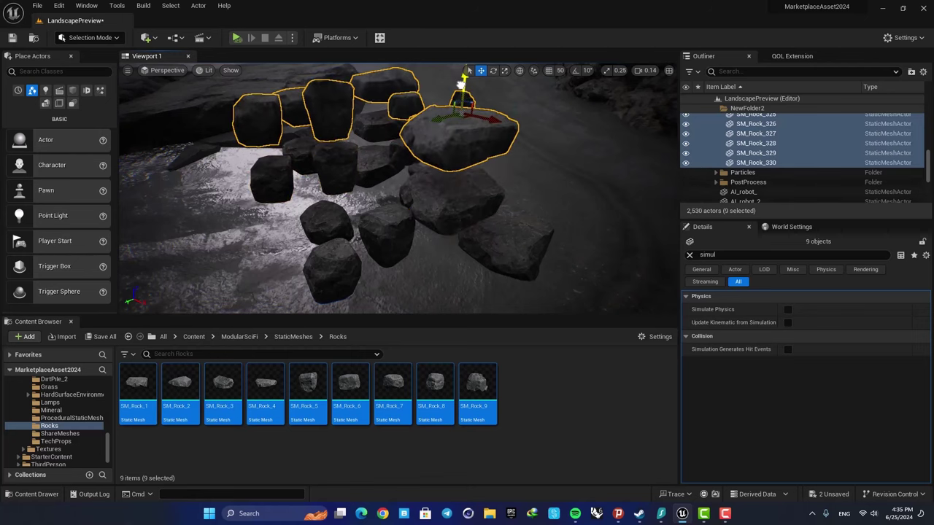
key(e)
mouse_move(444, 119)
mouse_down()
mouse_move(511, 122)
mouse_move(432, 129)
mouse_move(437, 109)
mouse_up()
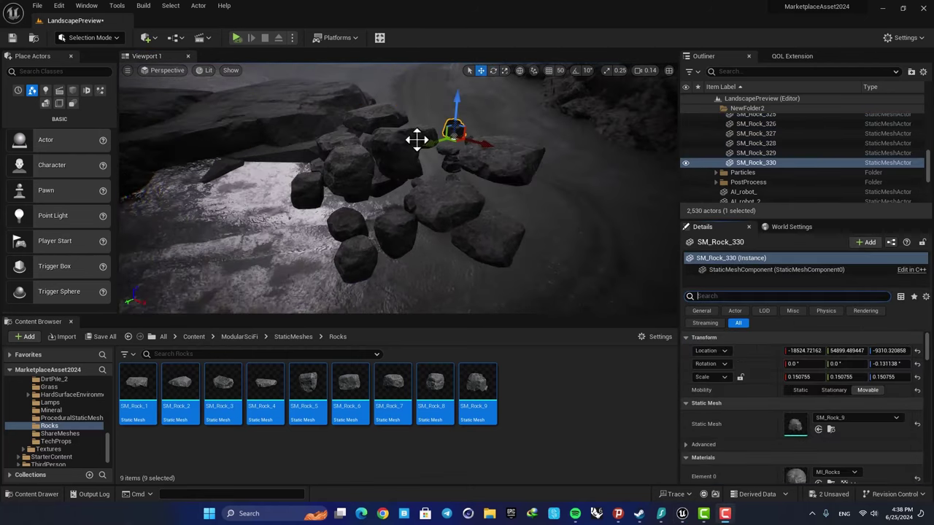
Step: Select all 27 rocks in NewFolder2, from SM_Rock_231 through SM_Rock_330
click(759, 153)
click(754, 162)
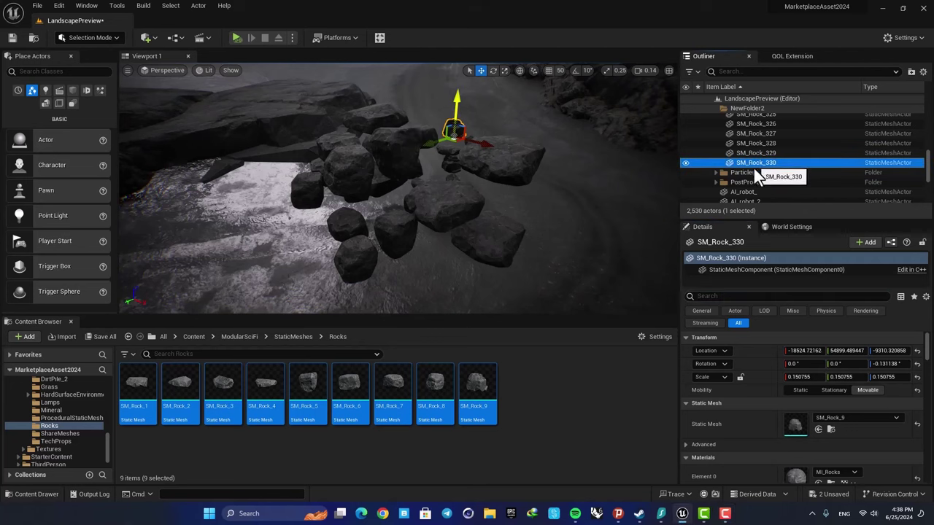
scroll(754, 168, up, 3)
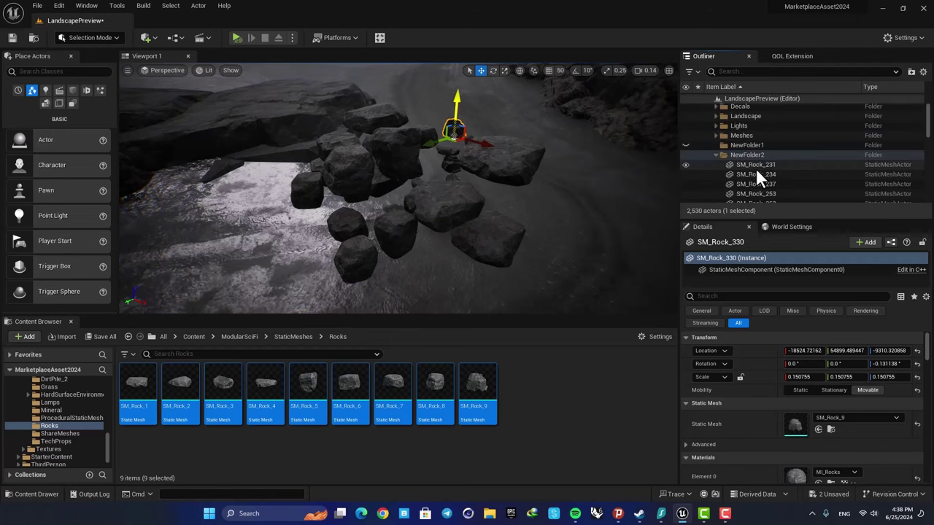
shift+click(756, 168)
scroll(756, 168, down, 5)
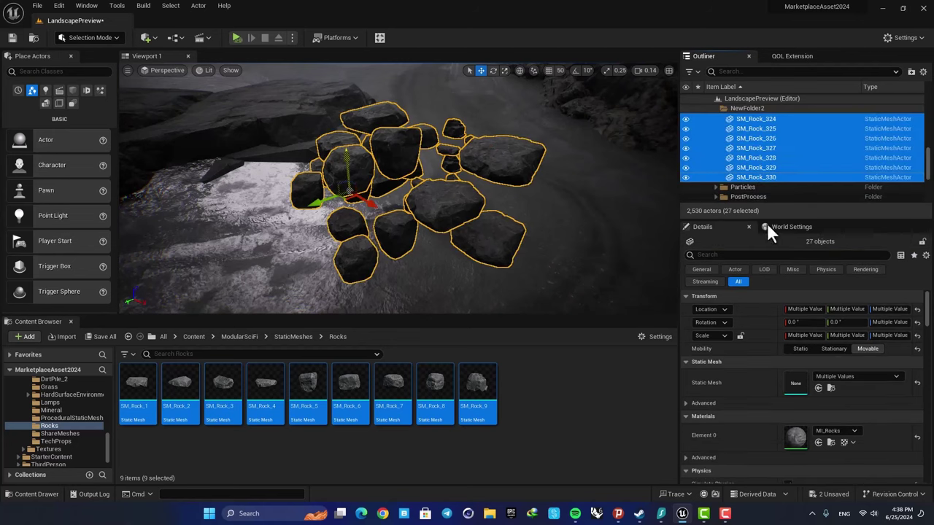
Step: Filter the details by "simul" and have Simulate Physics enabled for all 27 selected rocks
click(713, 254)
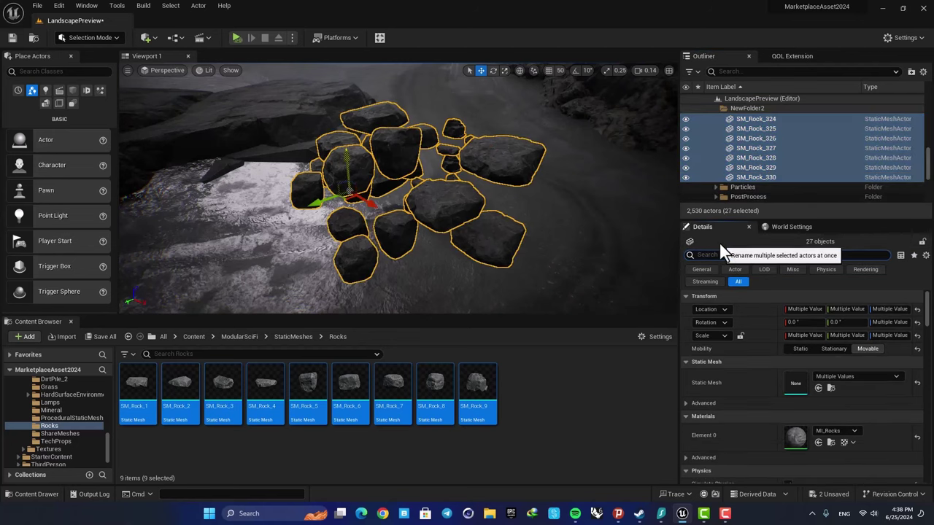
text(simul)
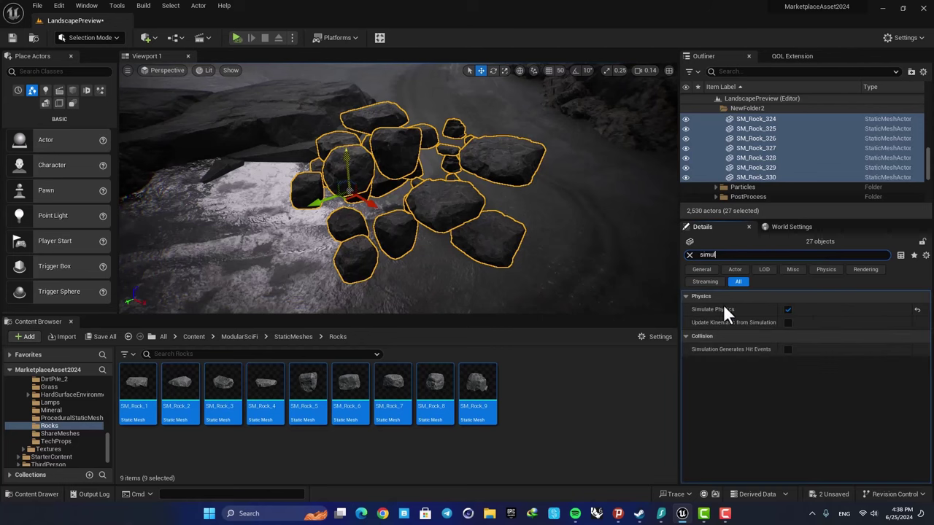
click(787, 309)
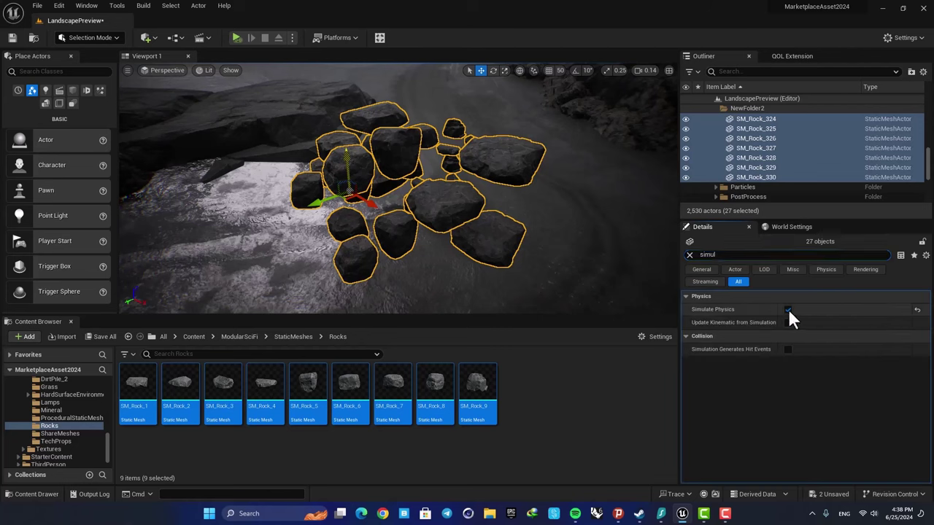
Step: Run the level in Simulate mode, watch how the stacked rocks fall from several sides, and stop the simulation
right_drag(558, 223, 575, 233)
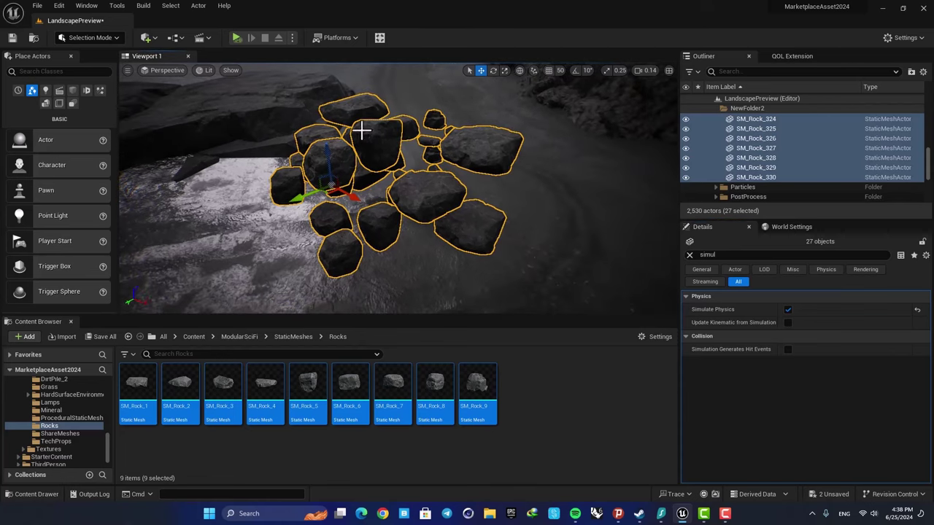
click(292, 36)
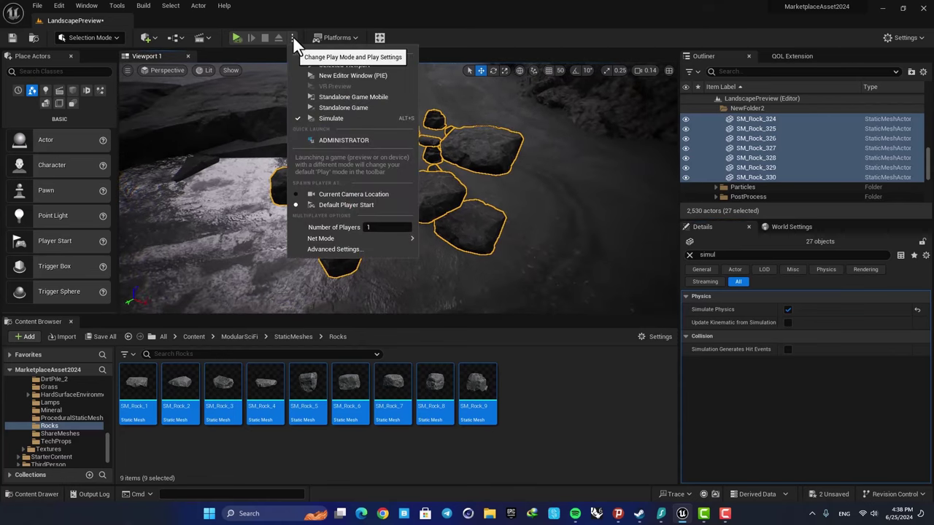
click(333, 118)
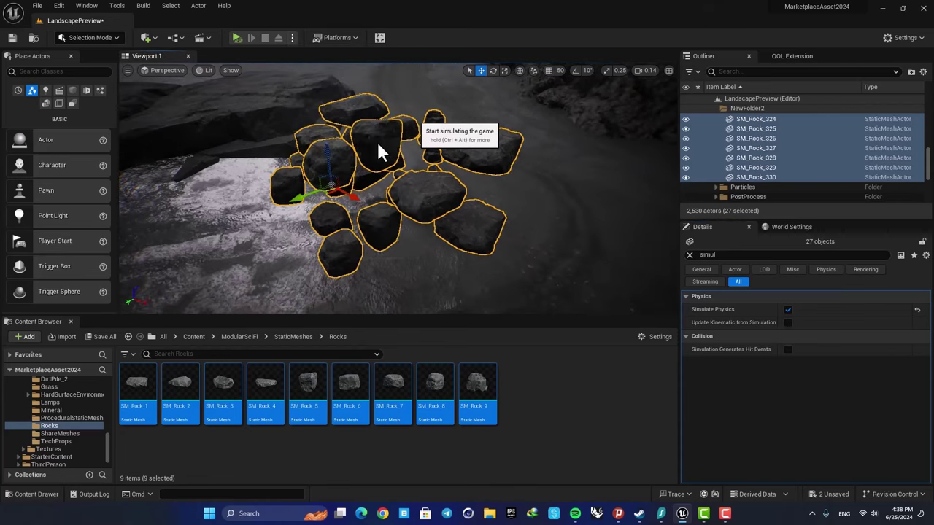
right_drag(387, 157, 394, 173)
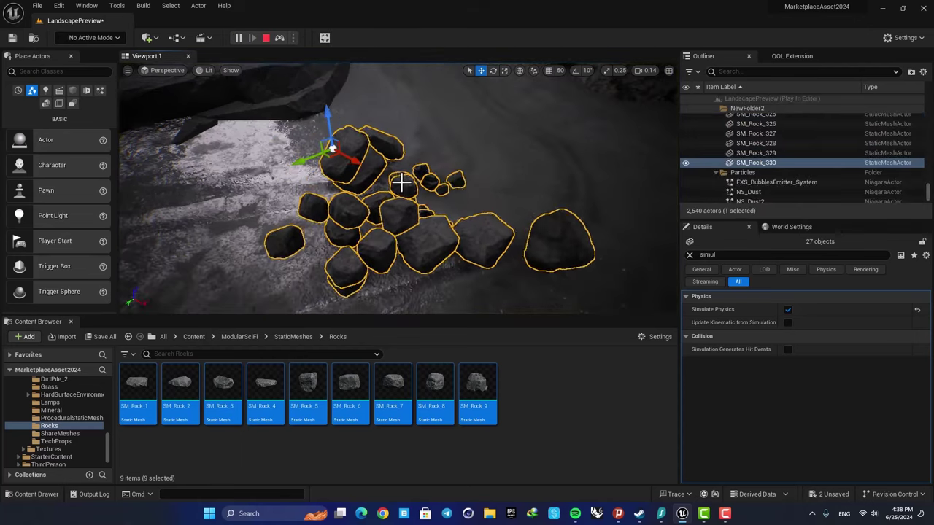
right_drag(418, 205, 277, 210)
right_drag(433, 235, 423, 191)
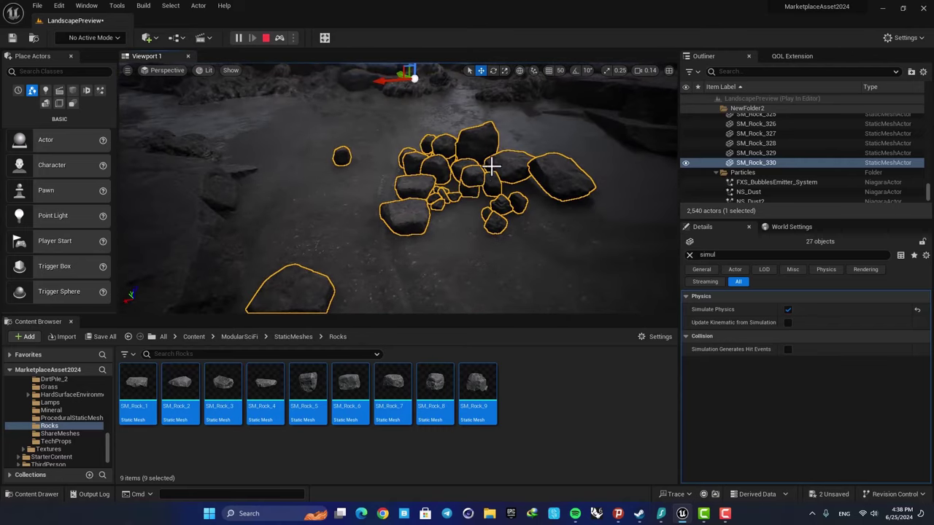
mouse_move(485, 194)
right_down()
mouse_move(496, 189)
mouse_move(474, 190)
mouse_move(482, 187)
right_up()
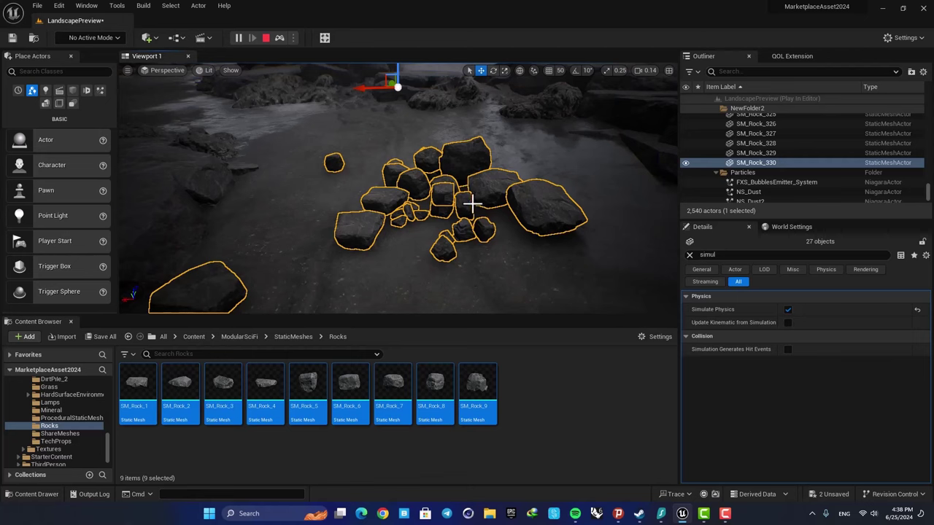
right_drag(472, 204, 474, 219)
right_drag(460, 163, 459, 146)
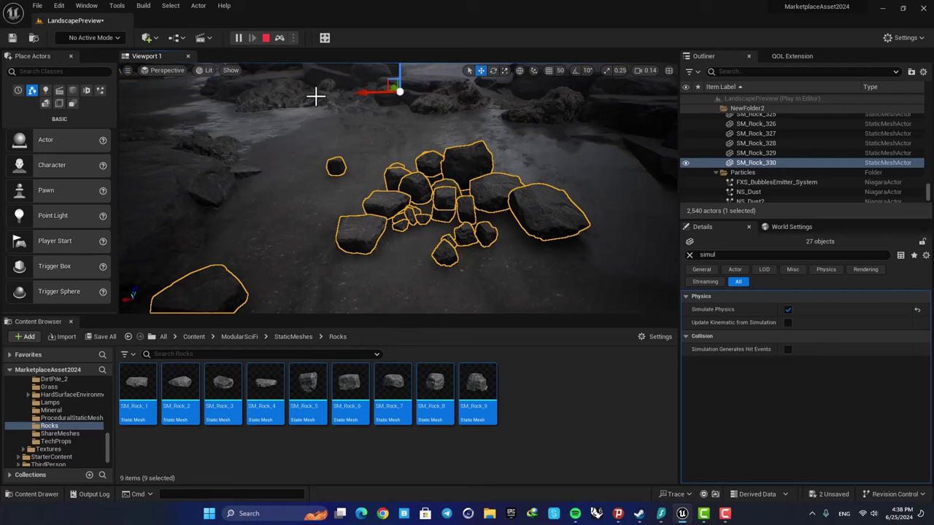
click(266, 37)
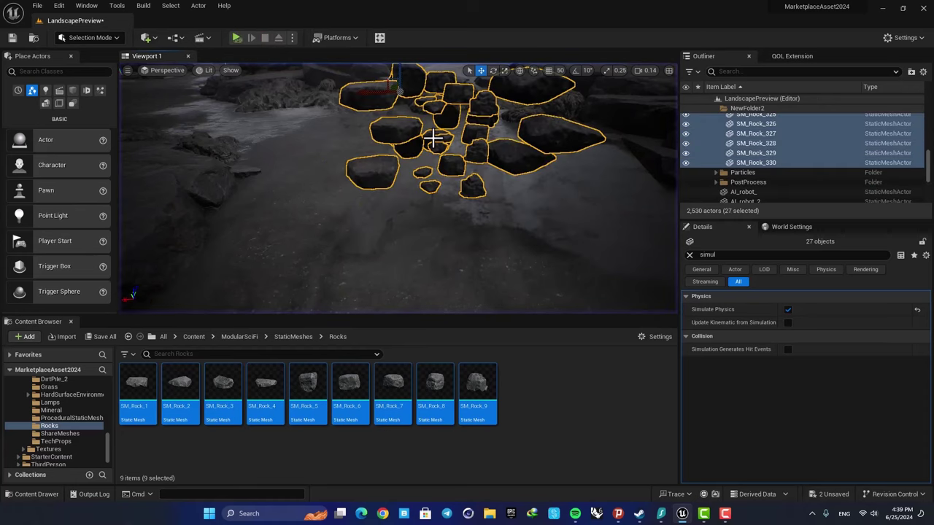
Step: Simulate the level again, keep the simulation changes of the 27 rocks once they settle, and stop the simulation
right_drag(433, 174, 449, 171)
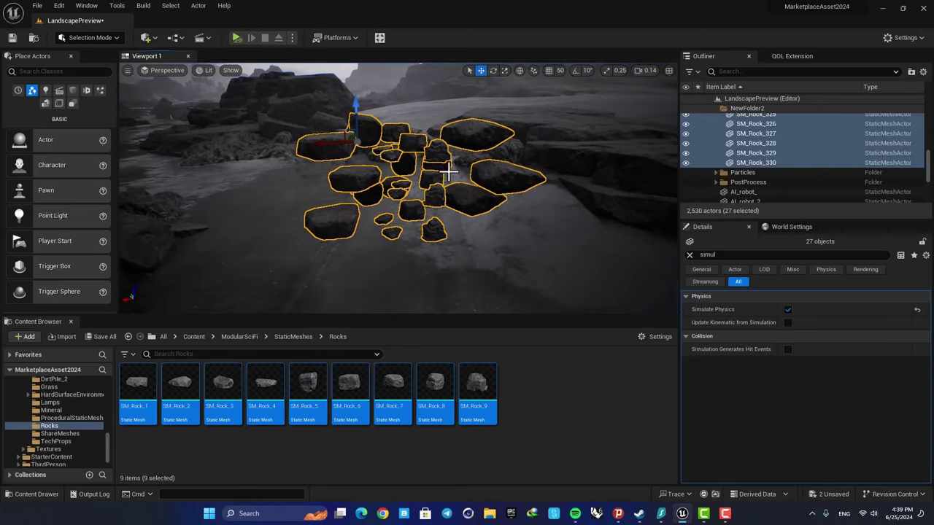
click(238, 37)
right_drag(411, 202, 415, 267)
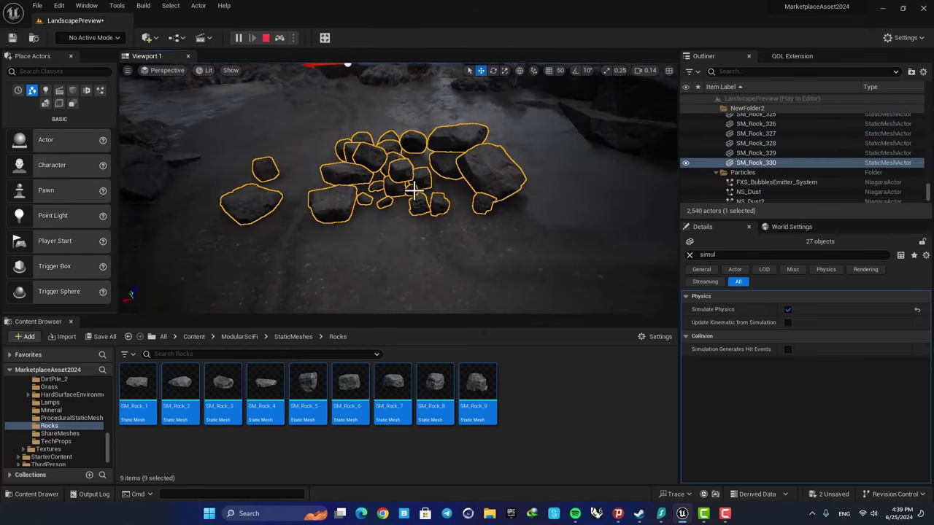
key(k)
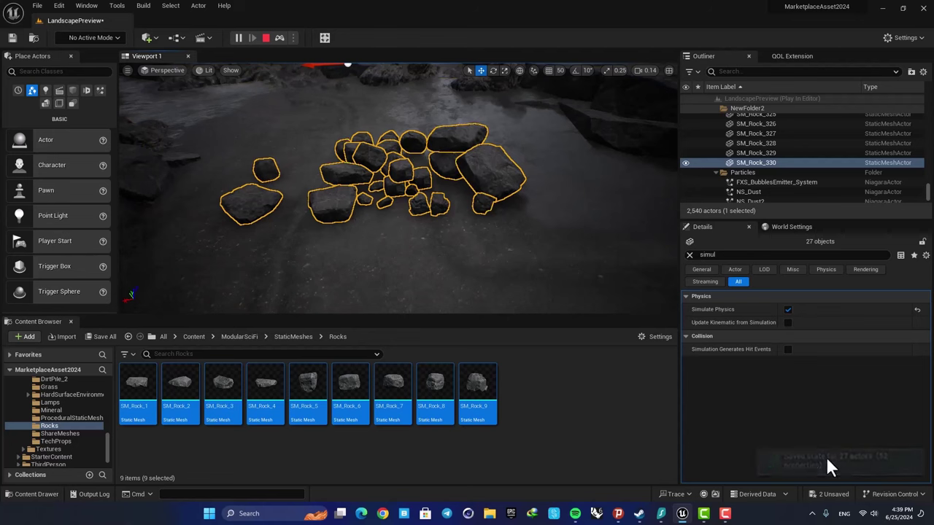
click(265, 37)
Step: Duplicate the rock SM_Rock_309 straight up so the copy hangs above the pile
right_drag(396, 165, 475, 177)
right_drag(335, 172, 410, 172)
click(453, 210)
scroll(413, 191, up, 4)
key(w)
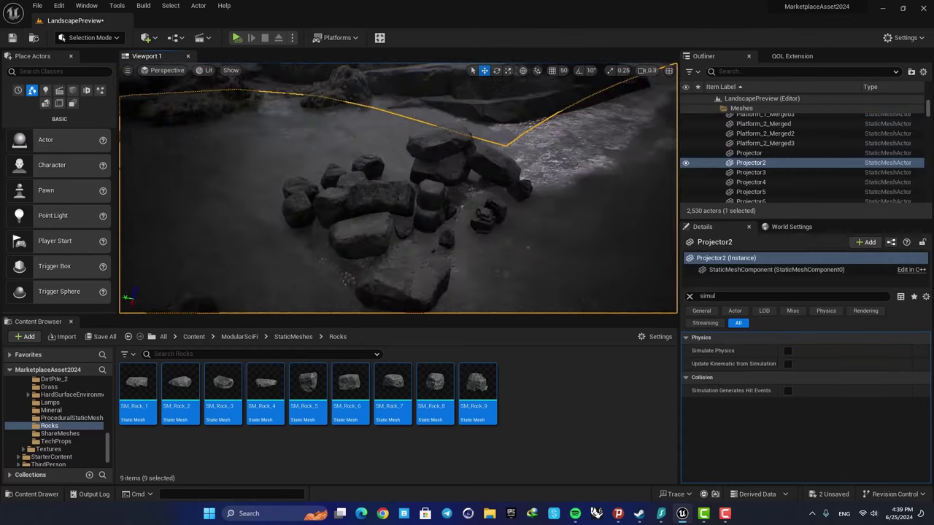
right_drag(488, 234, 496, 234)
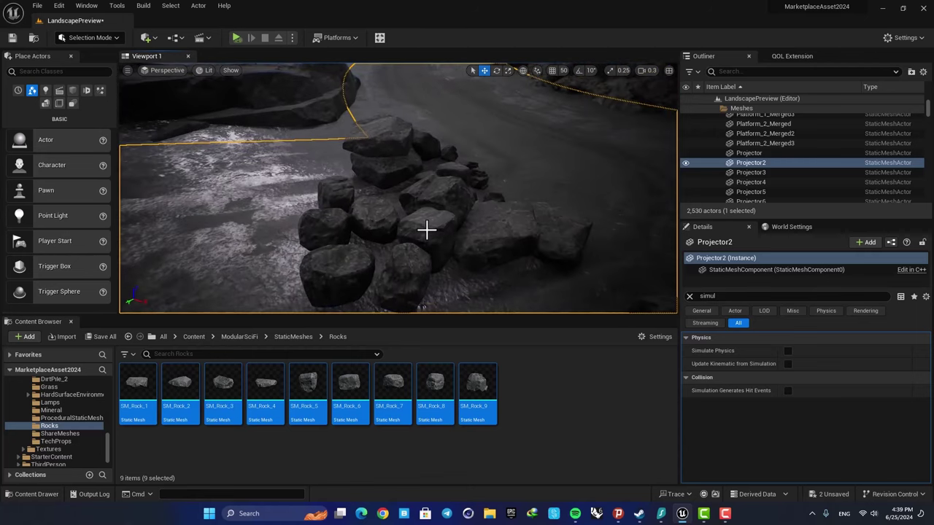
click(379, 215)
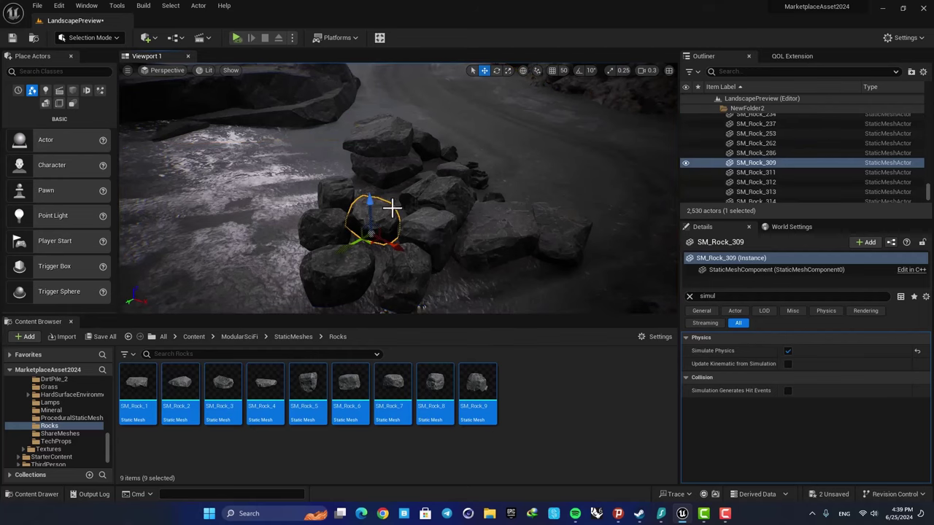
alt+drag(369, 209, 363, 123)
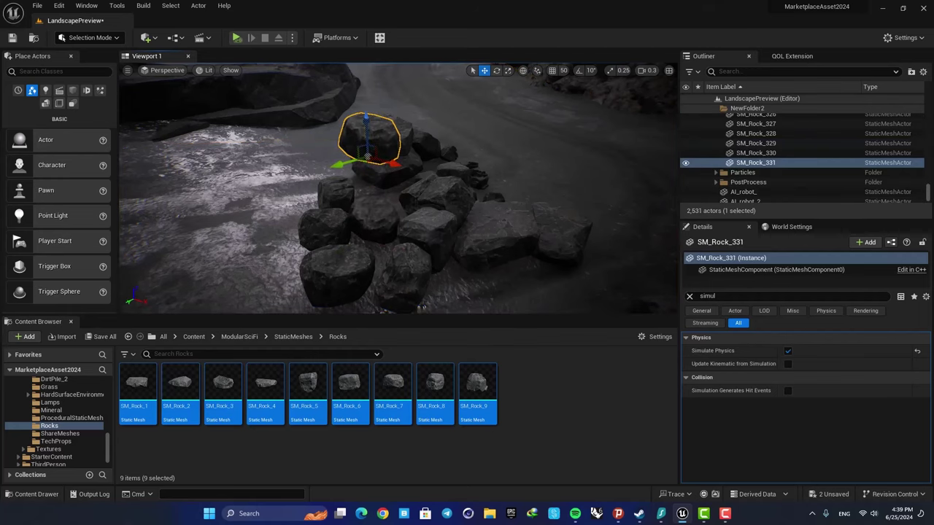
Step: Scale the copied rock down to a small stone above the pile
key(w)
right_drag(433, 130, 425, 129)
key(r)
mouse_move(395, 164)
mouse_down()
mouse_move(391, 179)
mouse_move(397, 154)
mouse_up()
key(w)
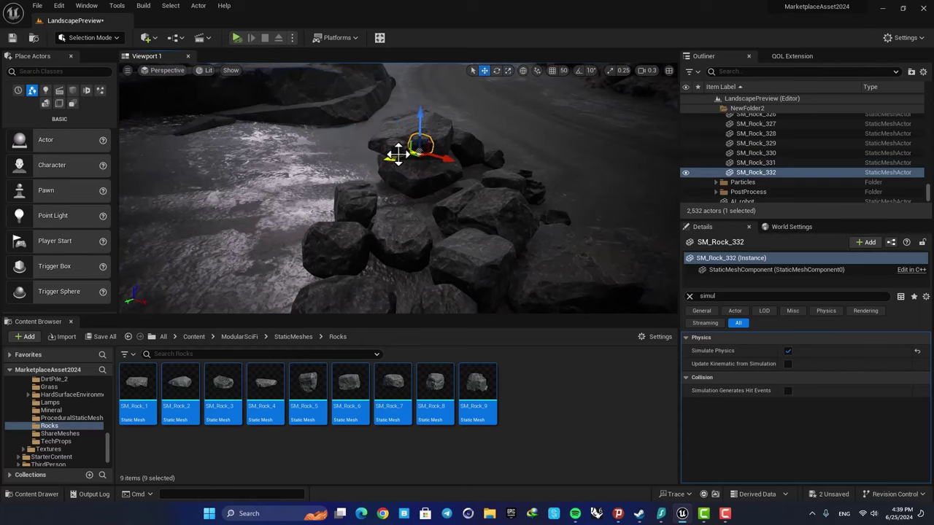
Step: Duplicate the small rock into adjoining rows and stacked layers, building a block of 48 small rocks above the pile
right_drag(397, 153, 398, 179)
alt+drag(399, 191, 437, 165)
ctrl+click(379, 199)
alt+drag(408, 214, 431, 231)
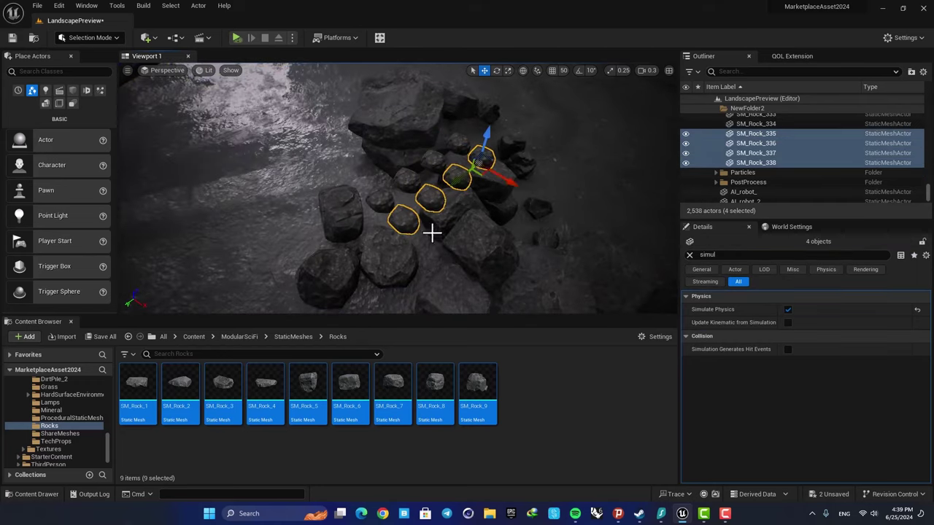
alt+drag(508, 175, 532, 192)
ctrl+click(382, 202)
right_drag(452, 157, 437, 131)
alt+drag(444, 138, 446, 90)
Step: Select all the small rock copies in the Outliner, from SM_Rock_331 through SM_Rock_378
scroll(745, 157, up, 12)
shift+click(749, 148)
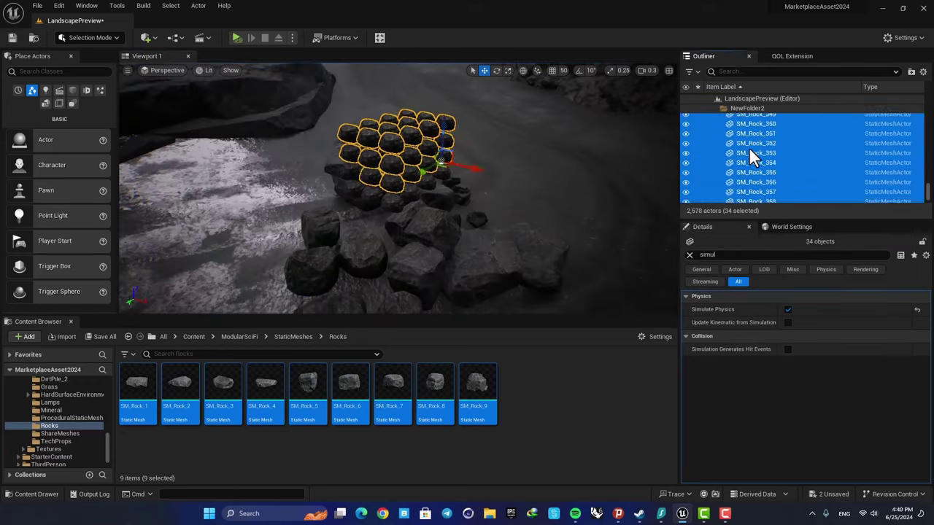
shift+click(749, 146)
Step: Simulate the level to drop the 48 small rocks, keep their simulation changes, and stop the simulation
mouse_move(556, 204)
right_down()
mouse_move(613, 178)
mouse_move(561, 211)
right_up()
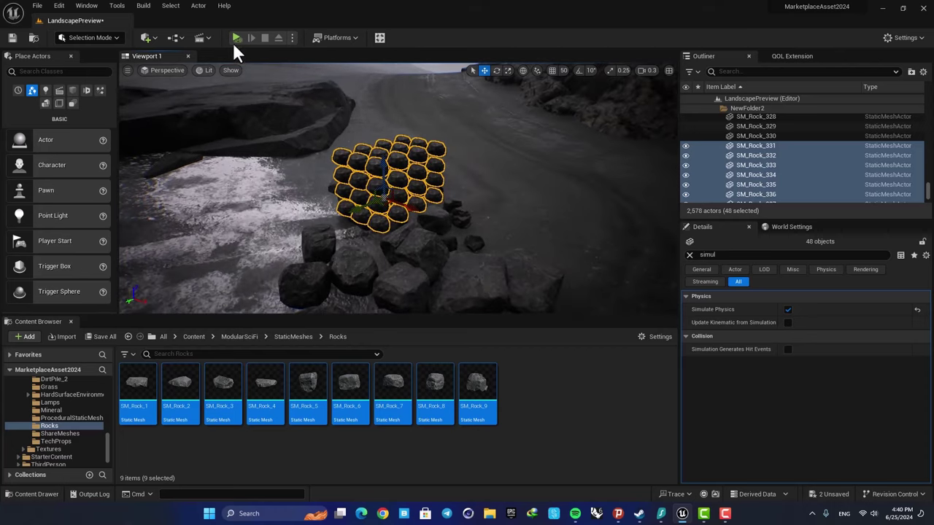
click(236, 38)
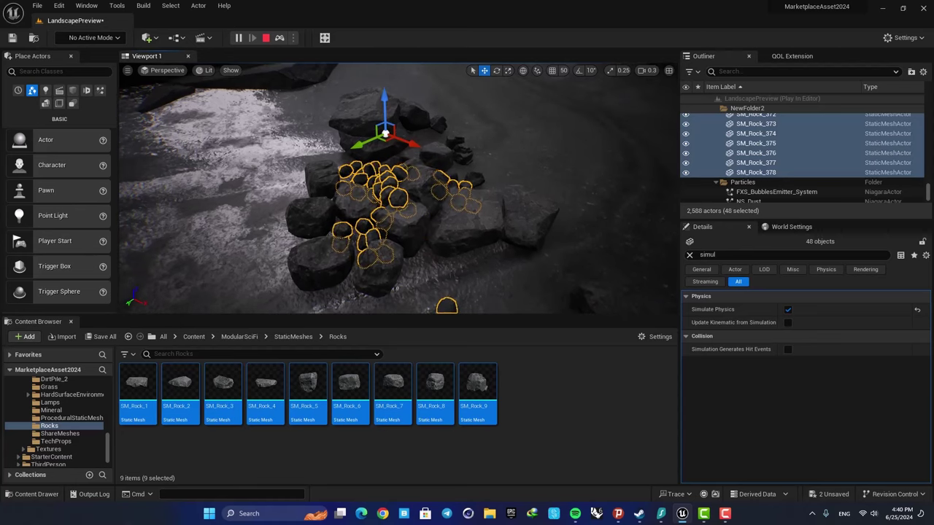
key(k)
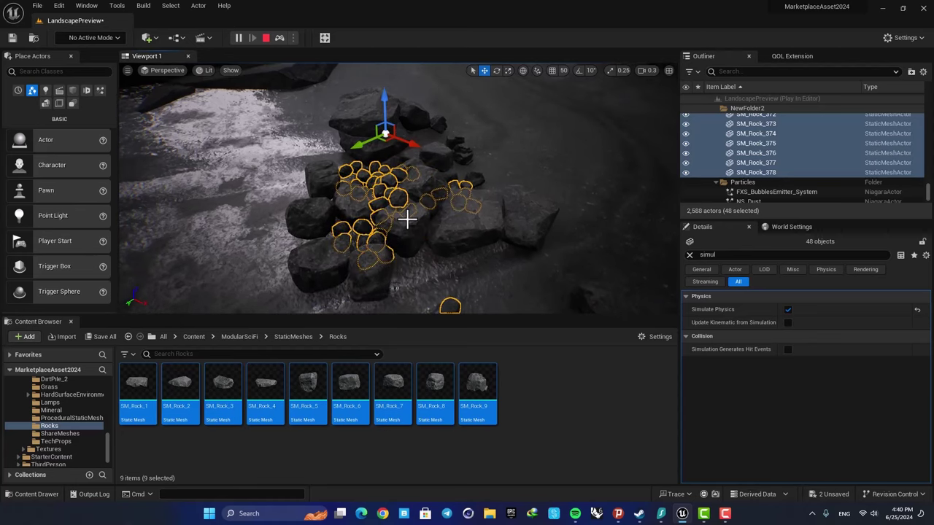
click(265, 38)
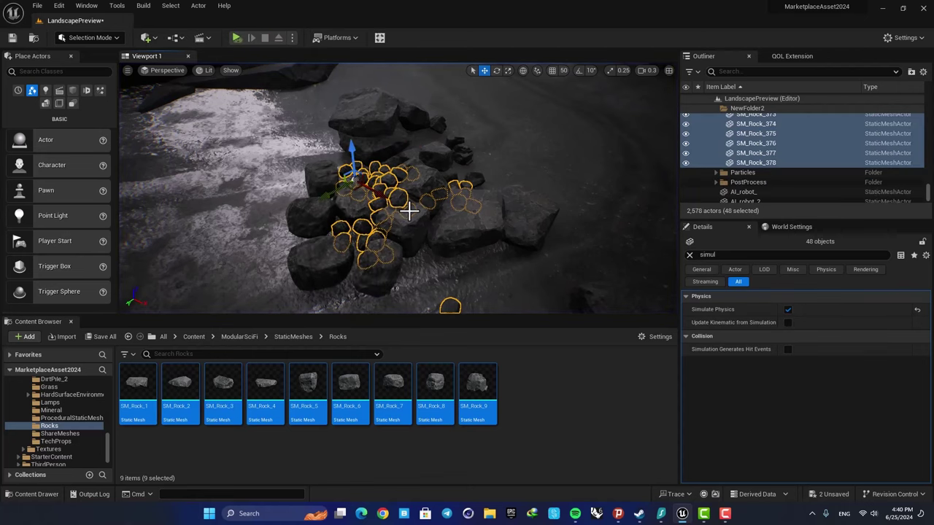
Step: Select the small rock SM_Rock_335 and examine the rock pile from several sides
right_drag(409, 211, 536, 201)
click(490, 220)
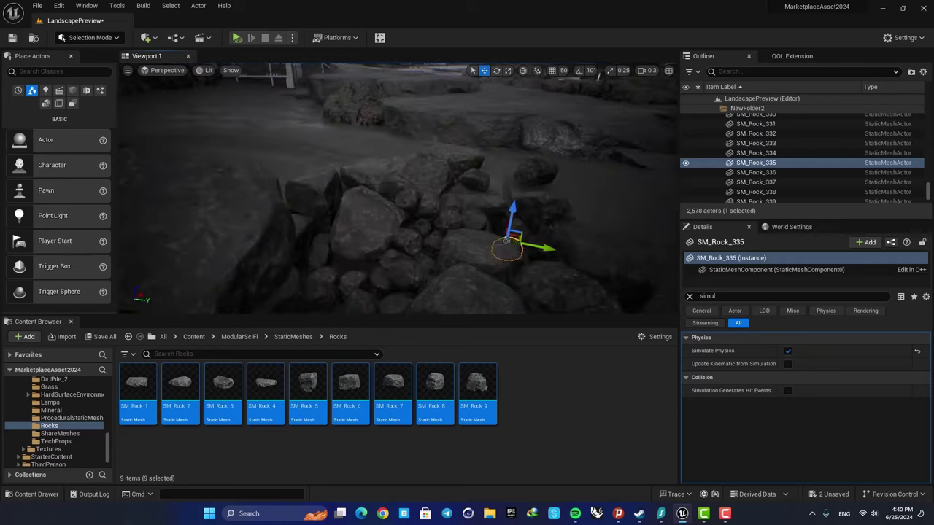
right_drag(489, 219, 596, 225)
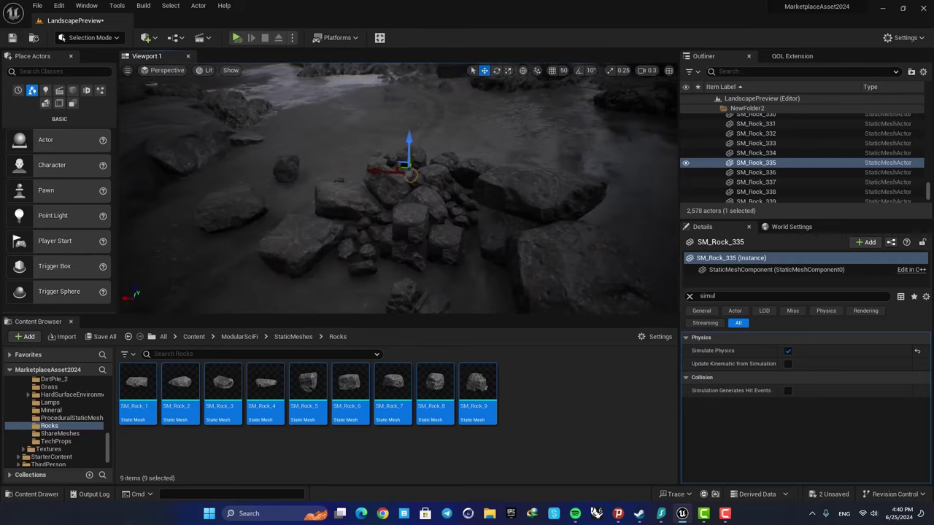
right_drag(530, 218, 474, 204)
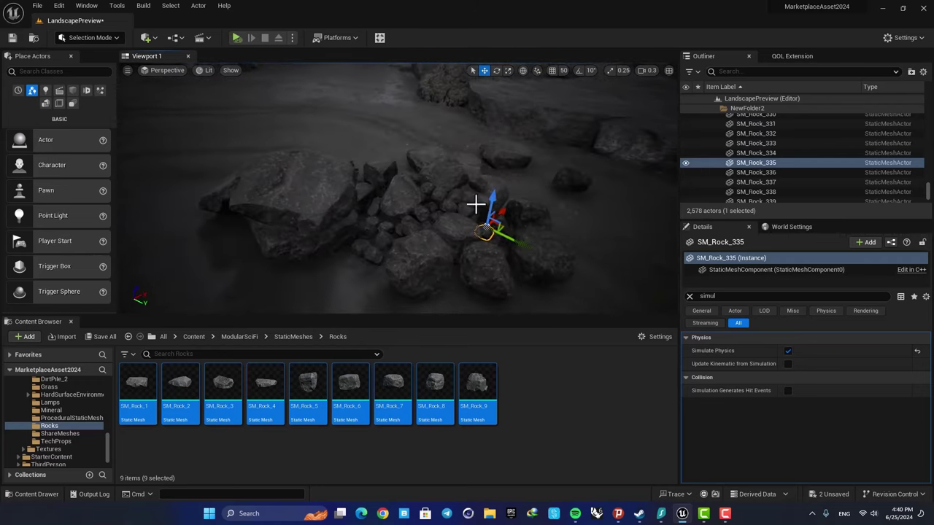
Step: Select all the pile's rocks in NewFolder2, from SM_Rock_231 through SM_Rock_378, and disable Simulate Physics for them
right_drag(417, 199, 411, 192)
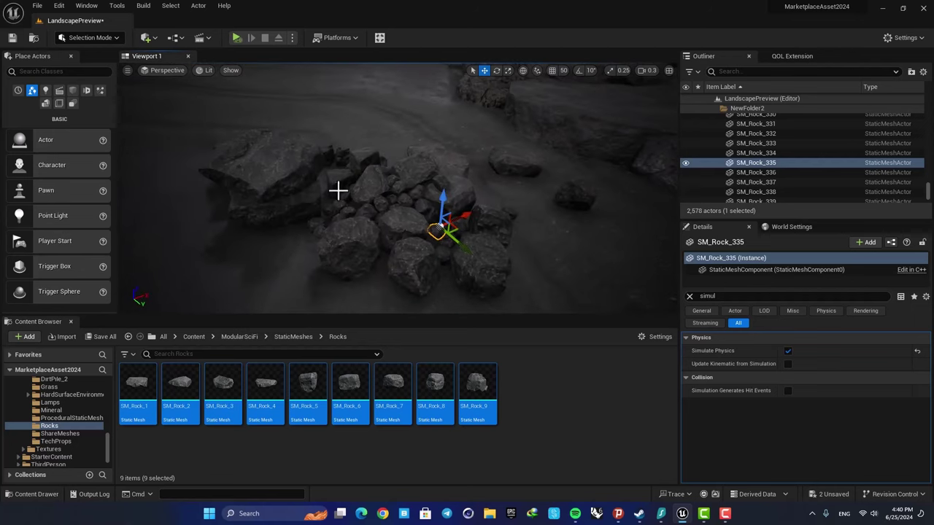
right_drag(412, 192, 390, 178)
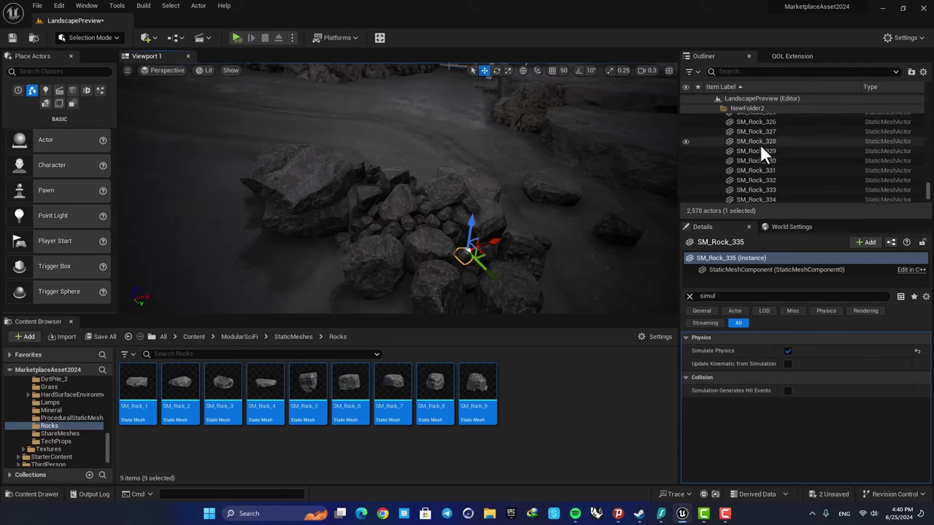
scroll(803, 191, down, 5)
scroll(798, 192, up, 8)
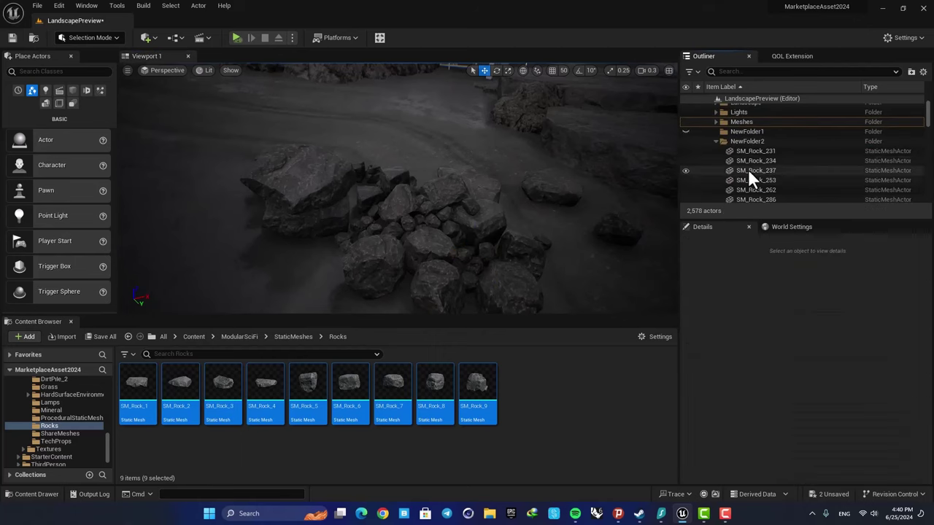
click(749, 151)
scroll(755, 160, down, 15)
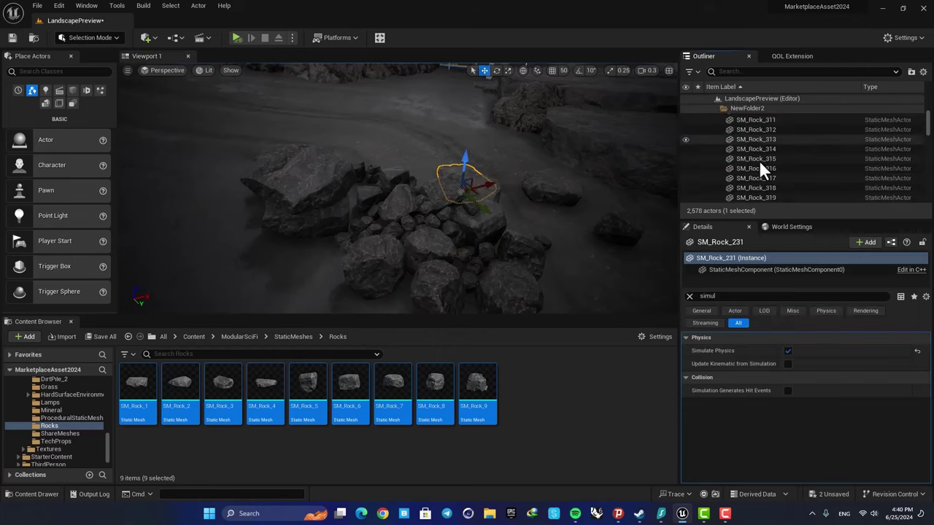
scroll(755, 163, up, 1)
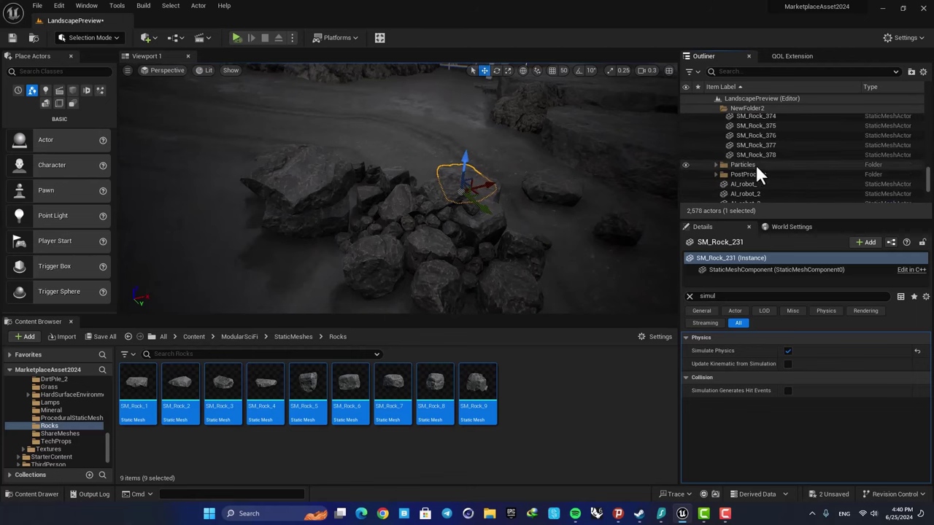
shift+click(757, 155)
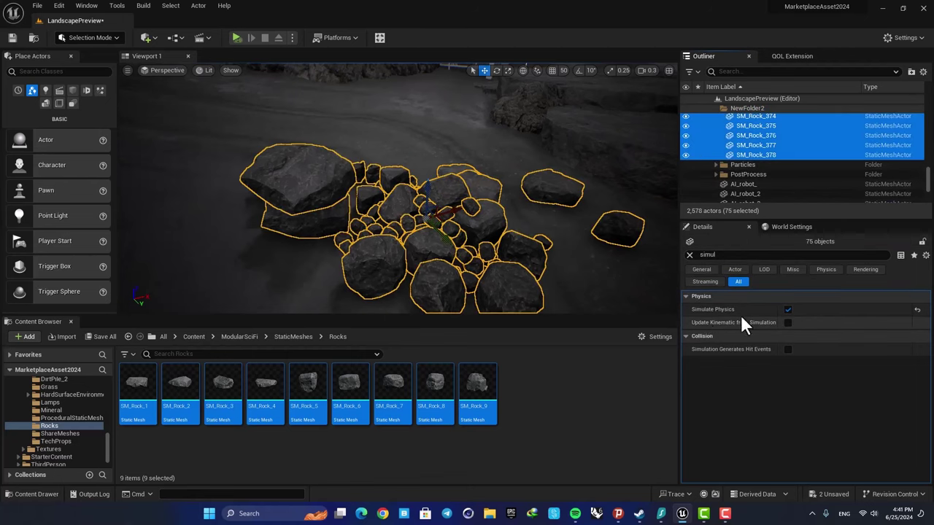
click(788, 310)
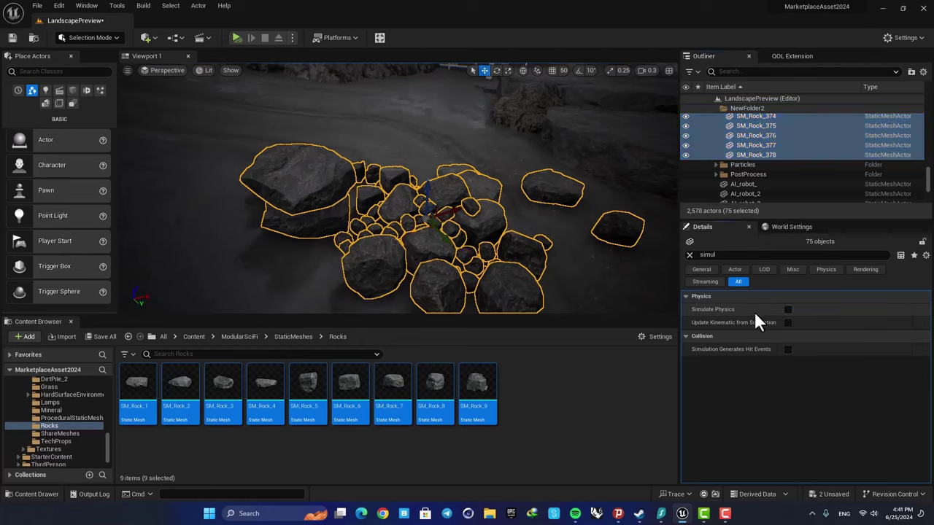
Step: Toggle the viewport's game view and examine the finished rock pile from several sides with no rocks selected
right_drag(425, 189, 413, 181)
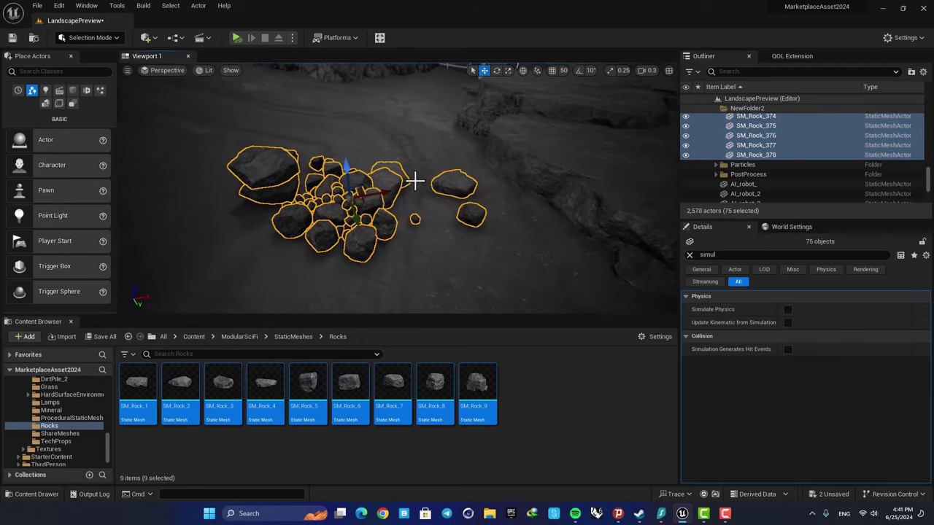
key(g)
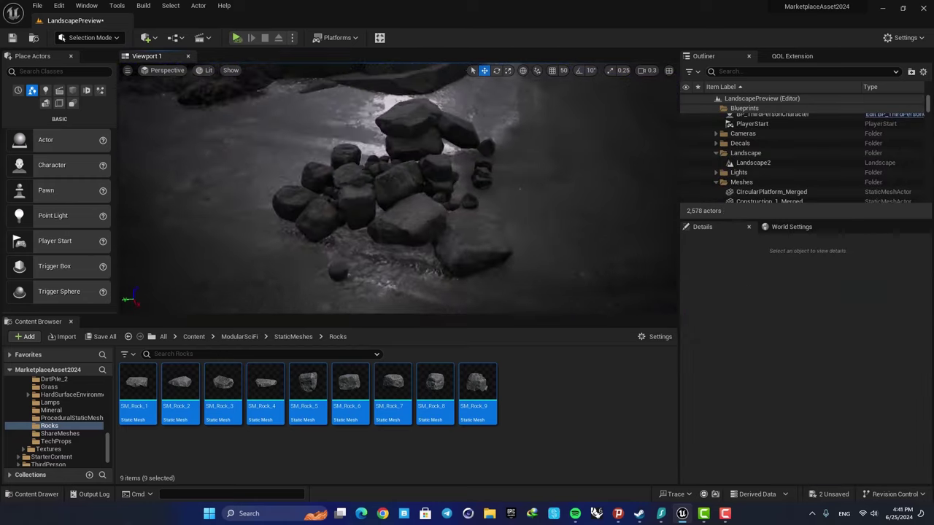
right_drag(410, 192, 407, 168)
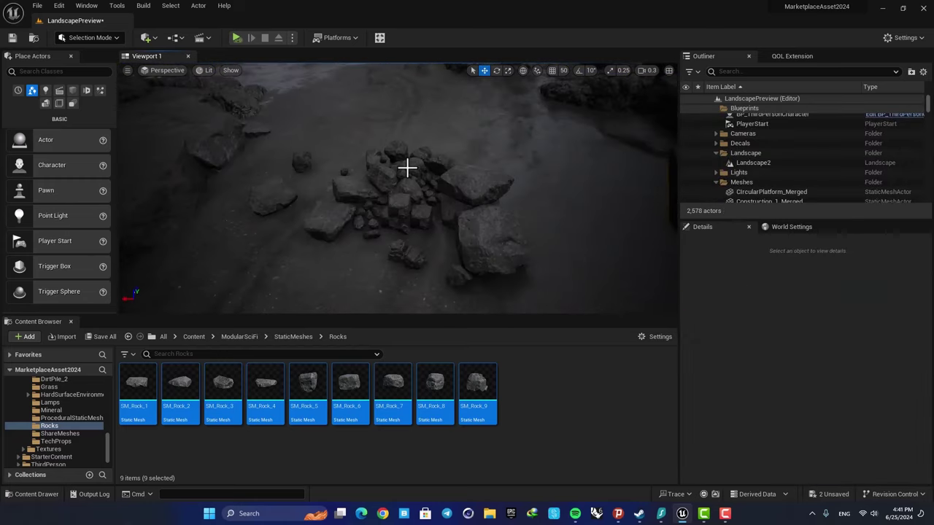